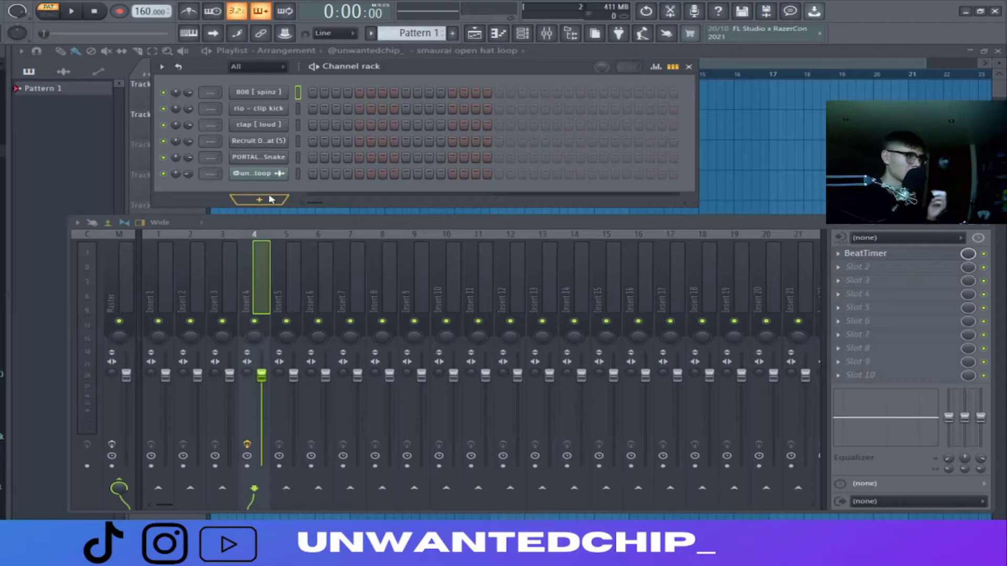
Step: Add an Addictive Keys channel and load its "Studio Grand - Jazzish" preset
click(270, 198)
click(282, 47)
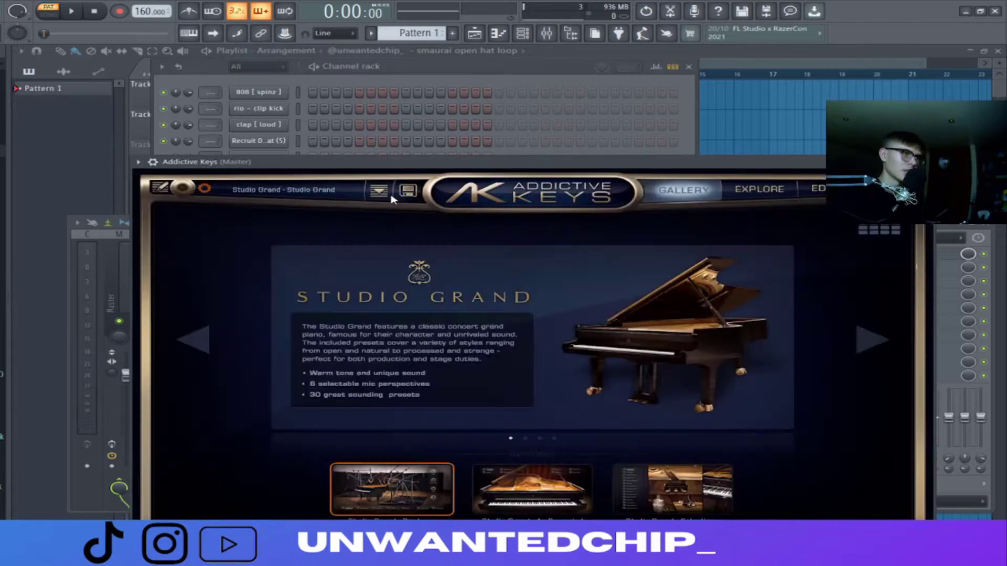
click(378, 193)
scroll(471, 383, up, 3)
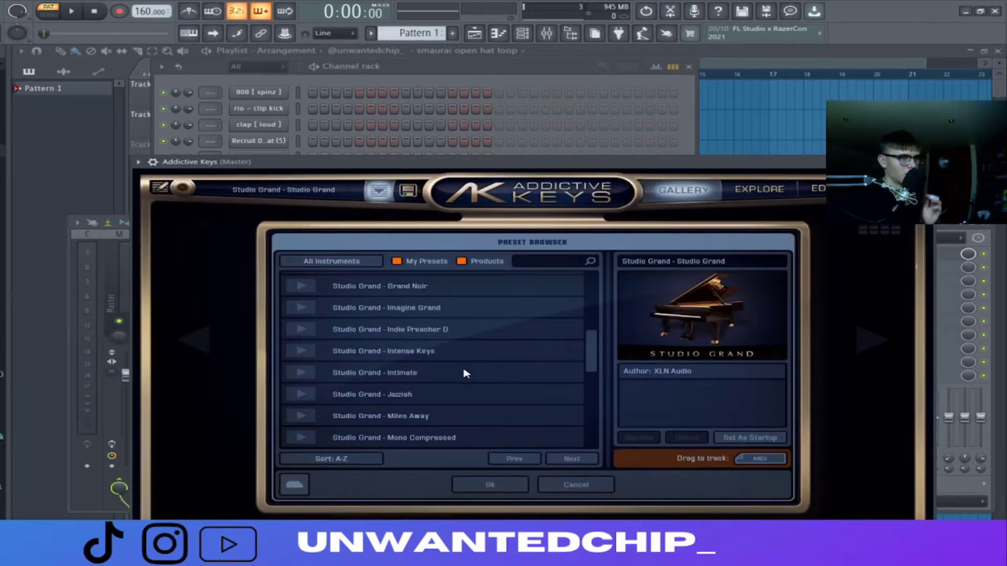
double_click(399, 394)
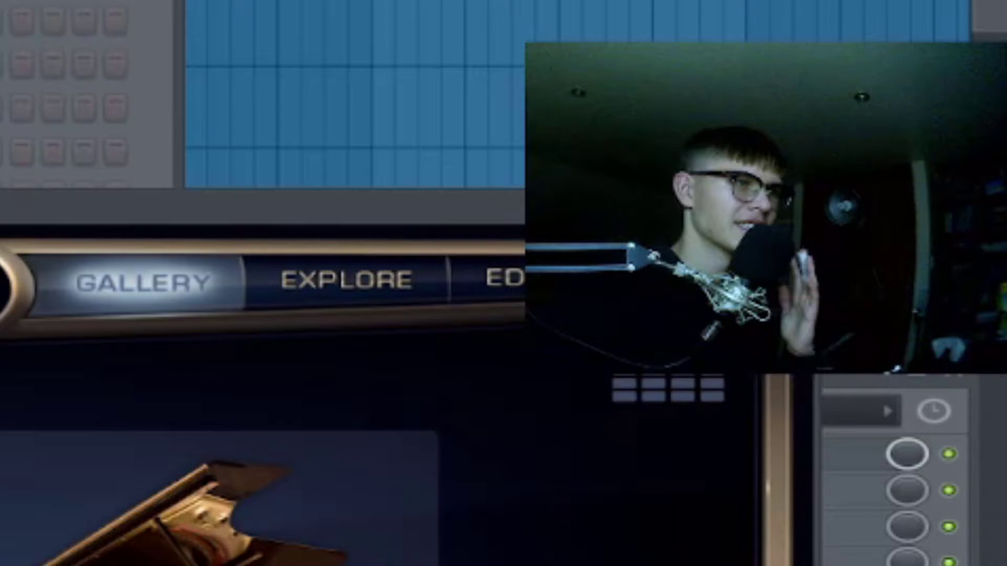
click(791, 206)
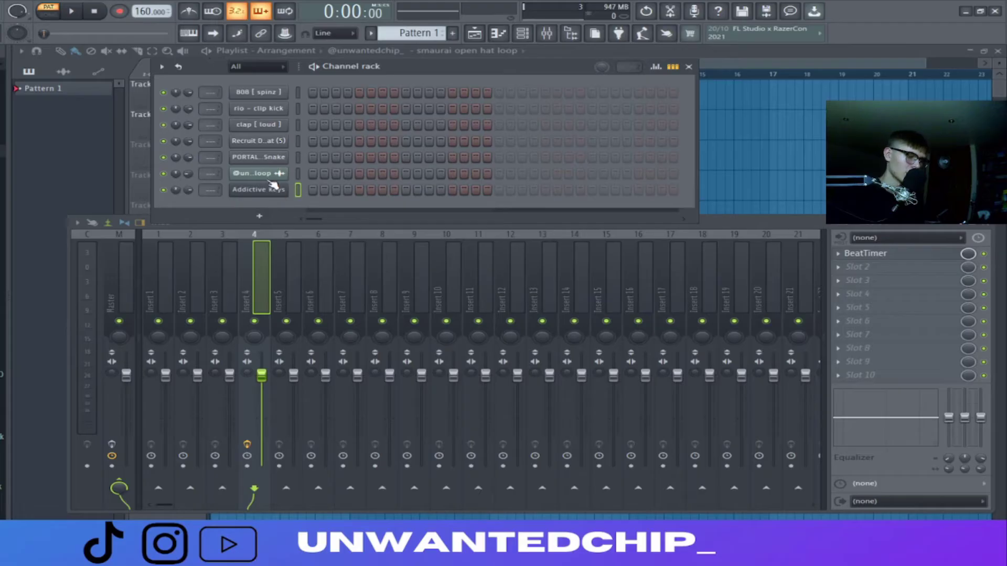
Step: Build a one-bar chord of B4, D5 and F#5 at bar 1 in the Addictive Keys piano roll and play it
right_click(274, 187)
click(329, 191)
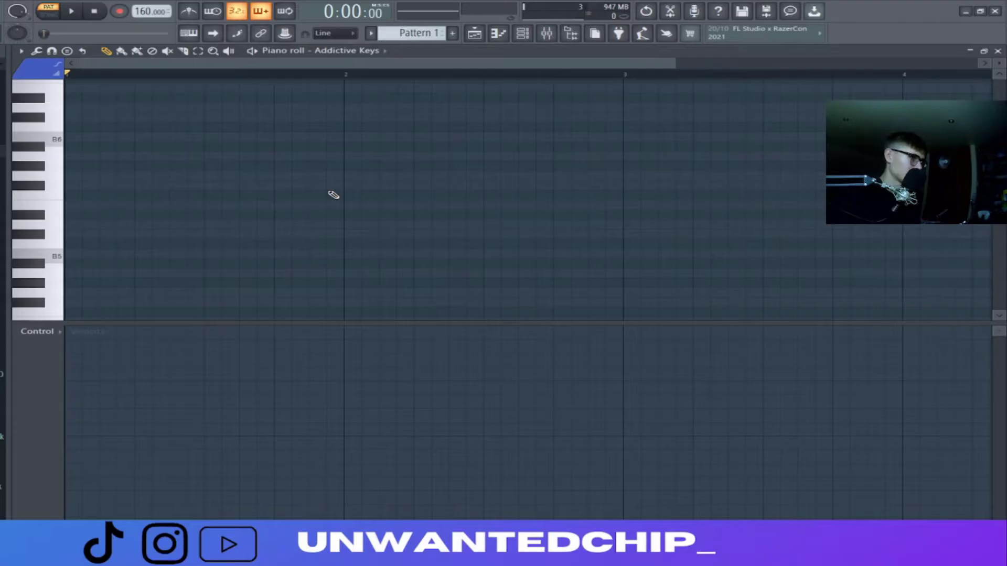
scroll(303, 204, up, 2)
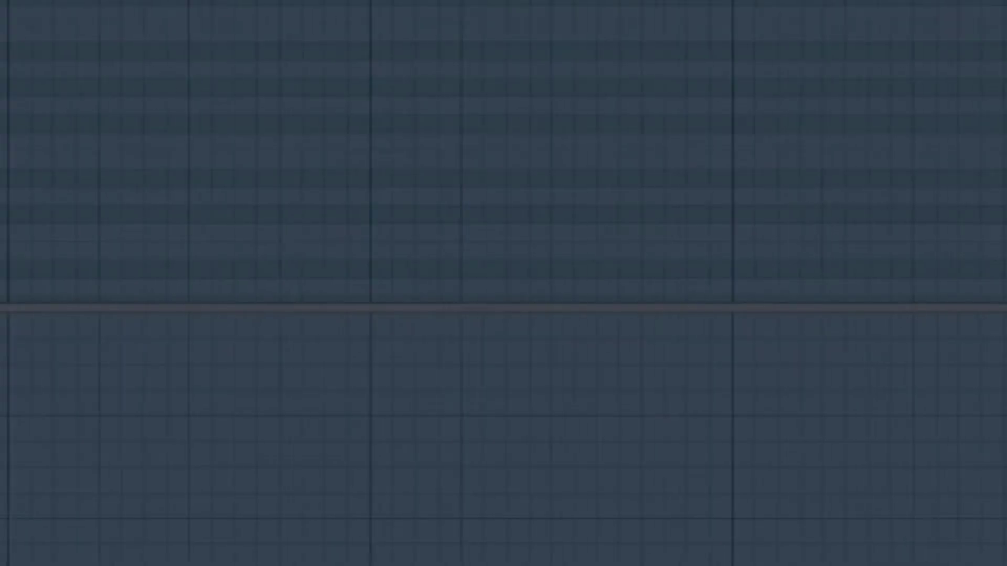
scroll(503, 284, down, 1)
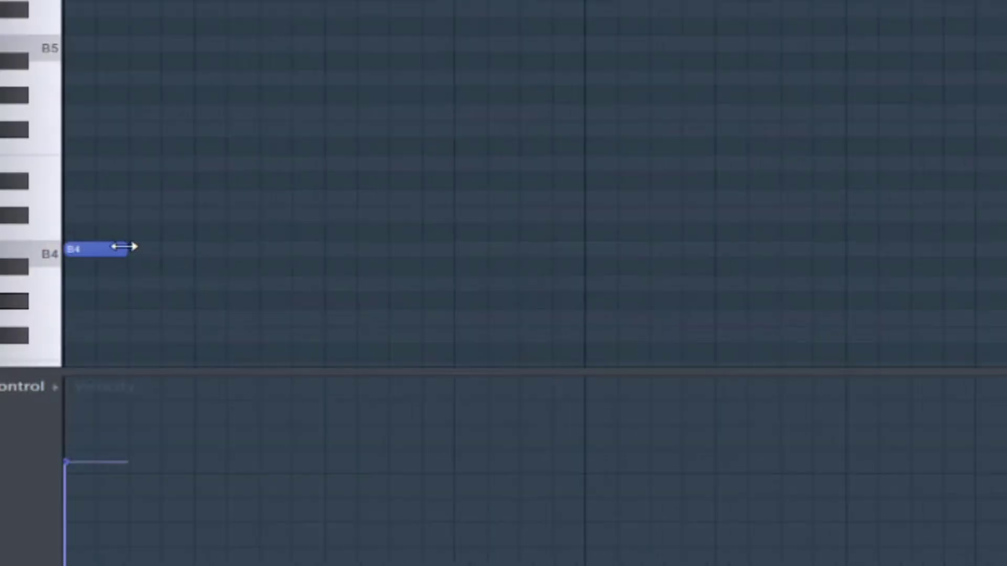
drag(124, 247, 510, 262)
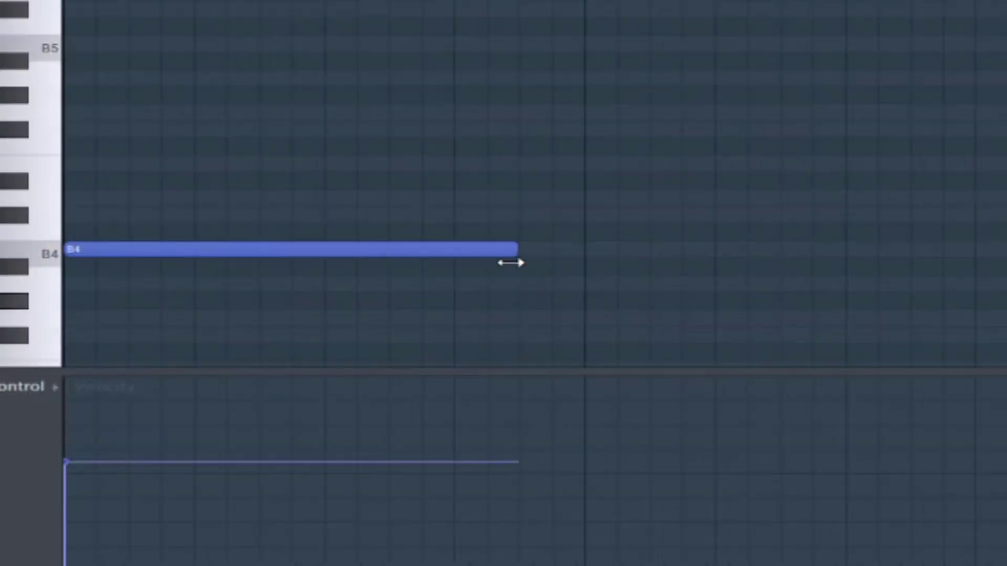
drag(209, 197, 54, 191)
mouse_move(210, 164)
mouse_down()
mouse_move(7, 151)
mouse_move(38, 126)
mouse_up()
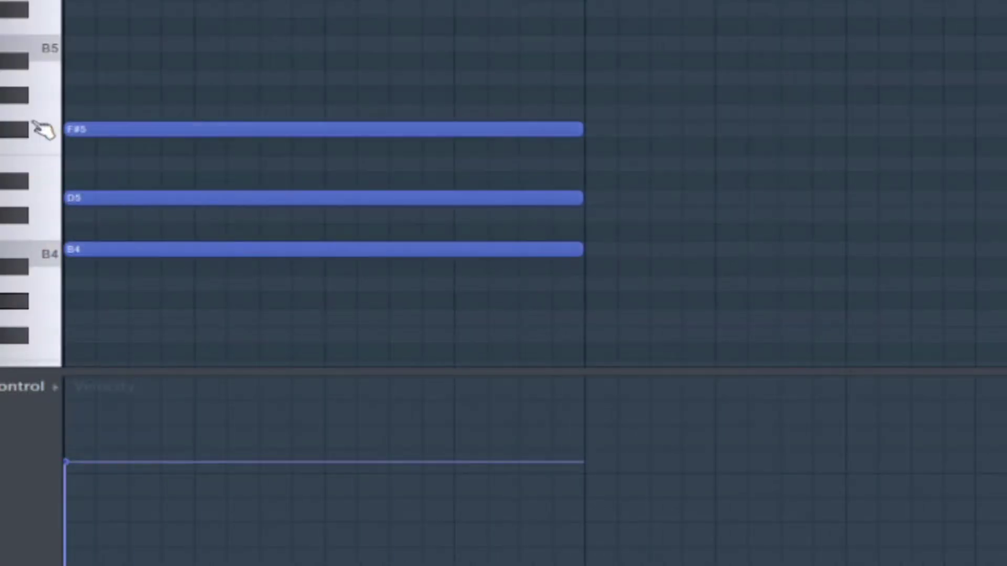
key(space)
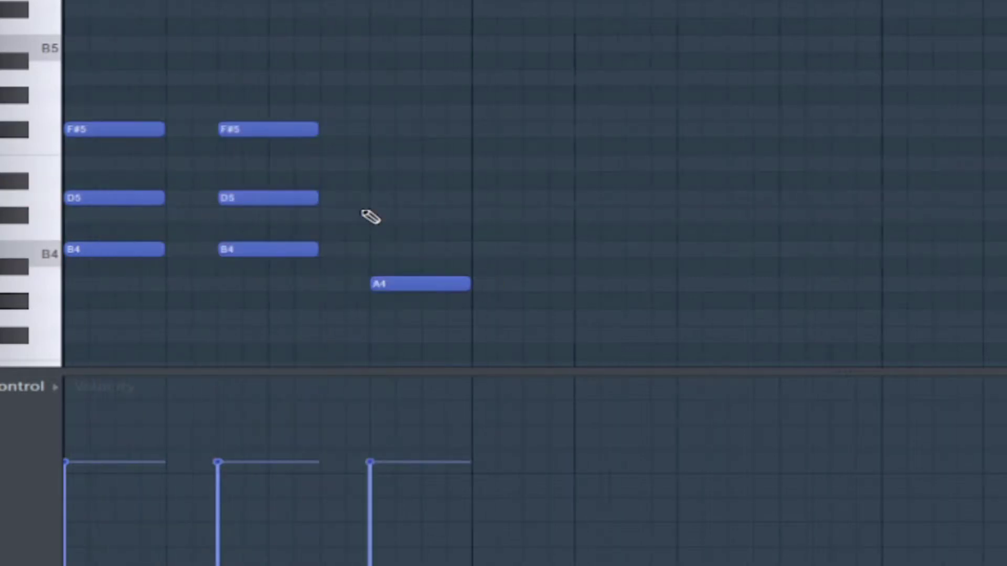
Step: Complete the second chord by adding C#5 and E5 above A4 and setting the chord to end midway through bar 2
click(368, 215)
key(space)
click(370, 159)
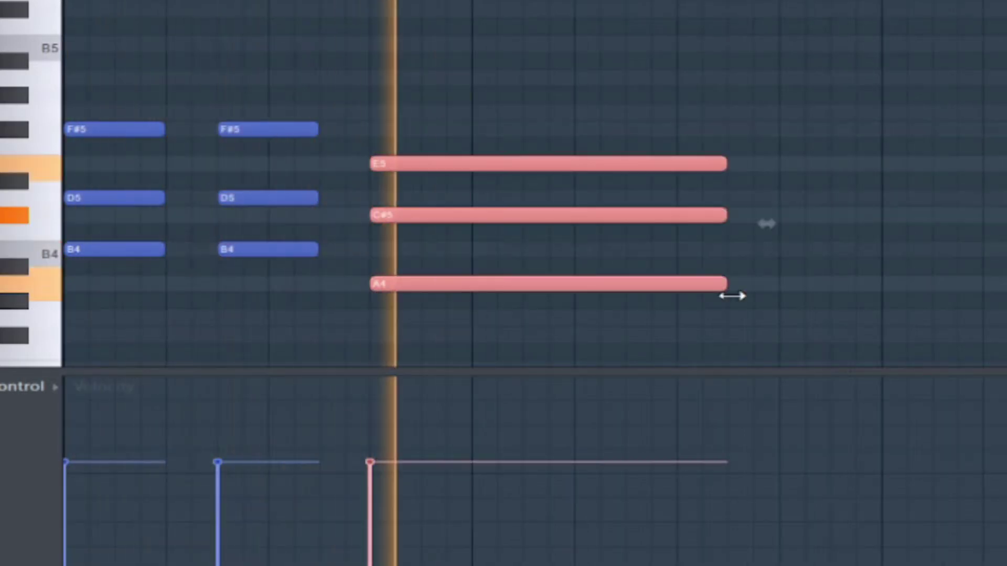
drag(731, 296, 674, 292)
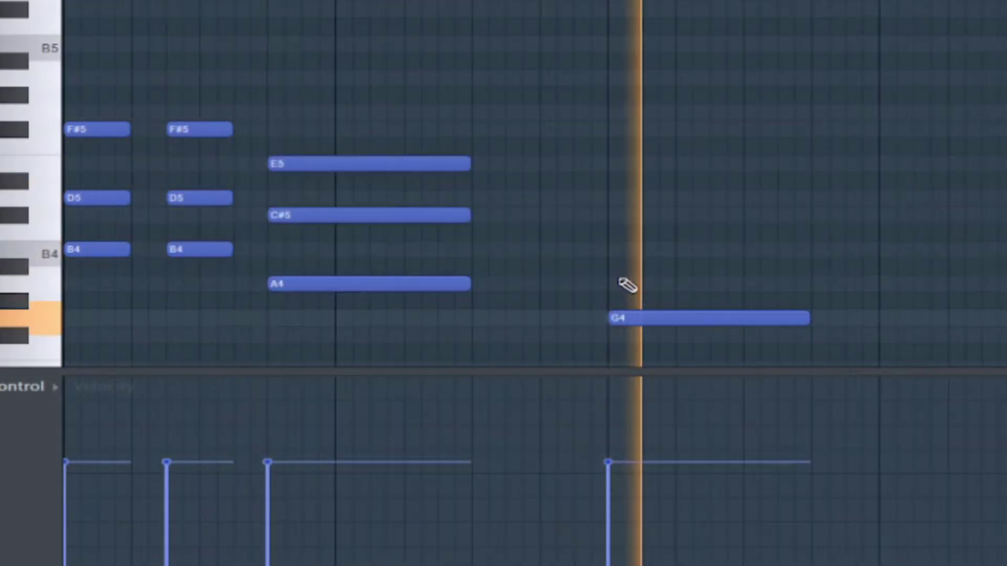
Step: Complete the chord on G4 at bar 3 with B4, D5 and F#5, sustaining it to the start of bar 5
drag(630, 266, 650, 249)
click(619, 197)
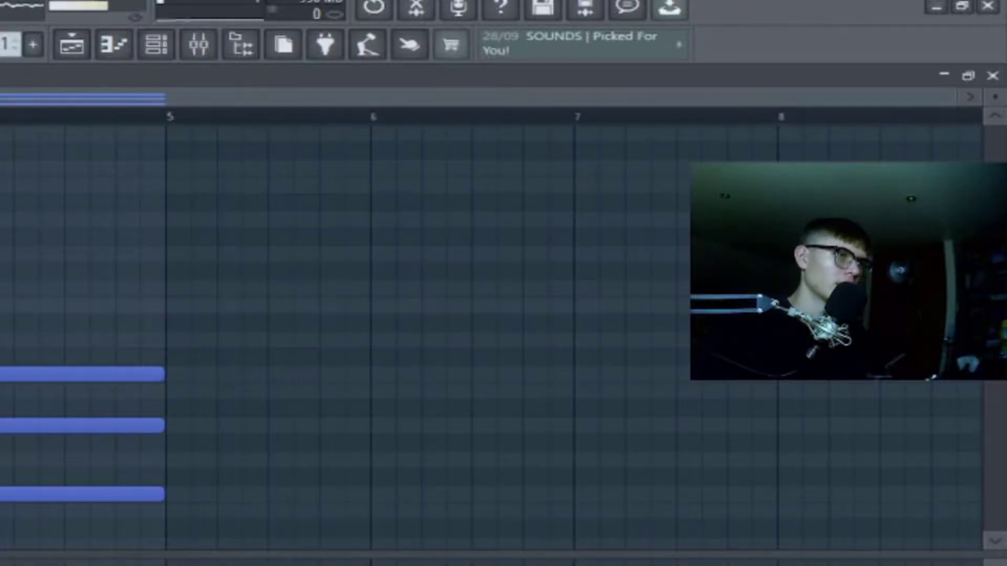
drag(1, 315, 195, 323)
Step: Strum the four-note chord at bar 3 and the earlier chords with the Strumizer
key(ctrl+a)
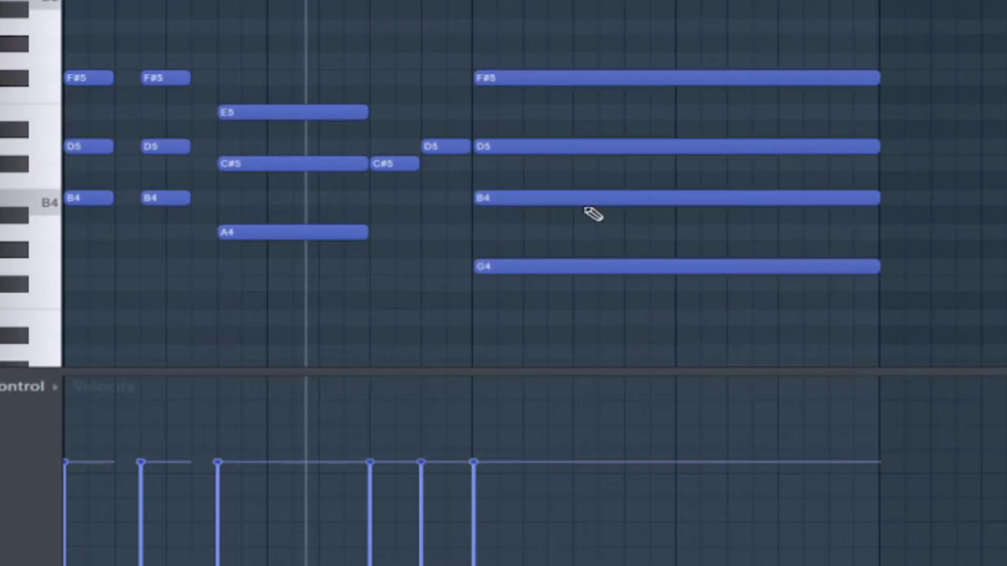
ctrl+click(578, 198)
click(591, 167)
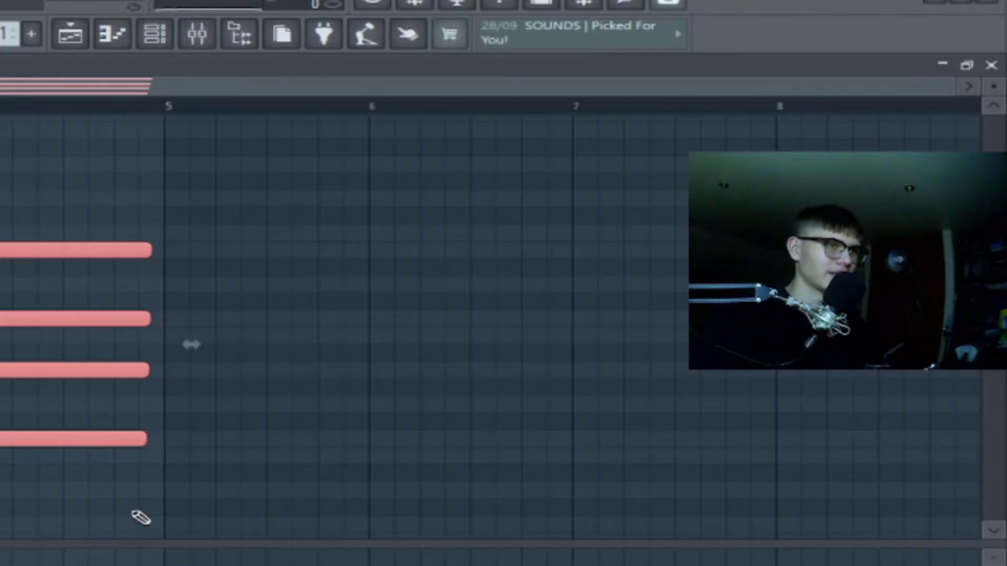
click(140, 518)
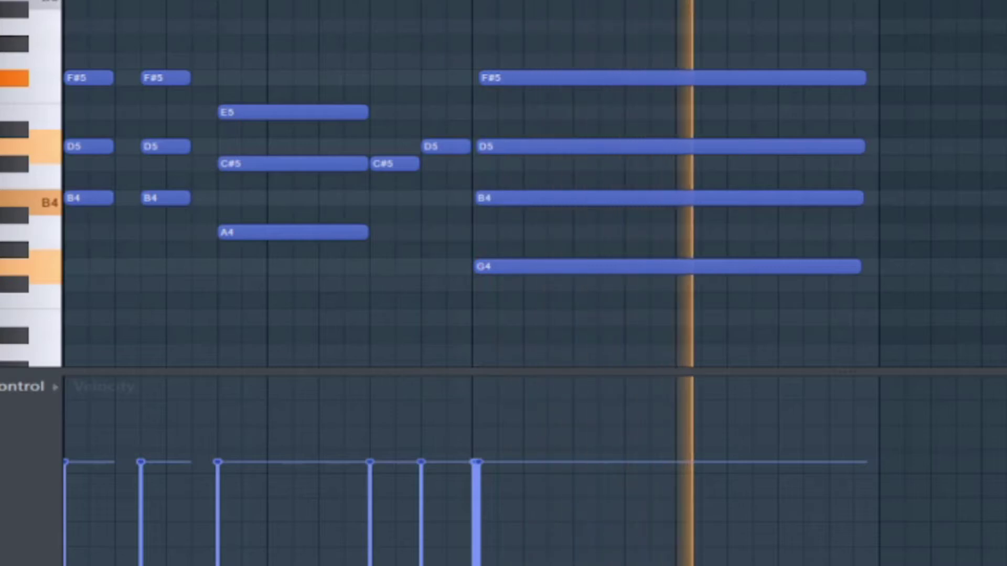
key(alt+s)
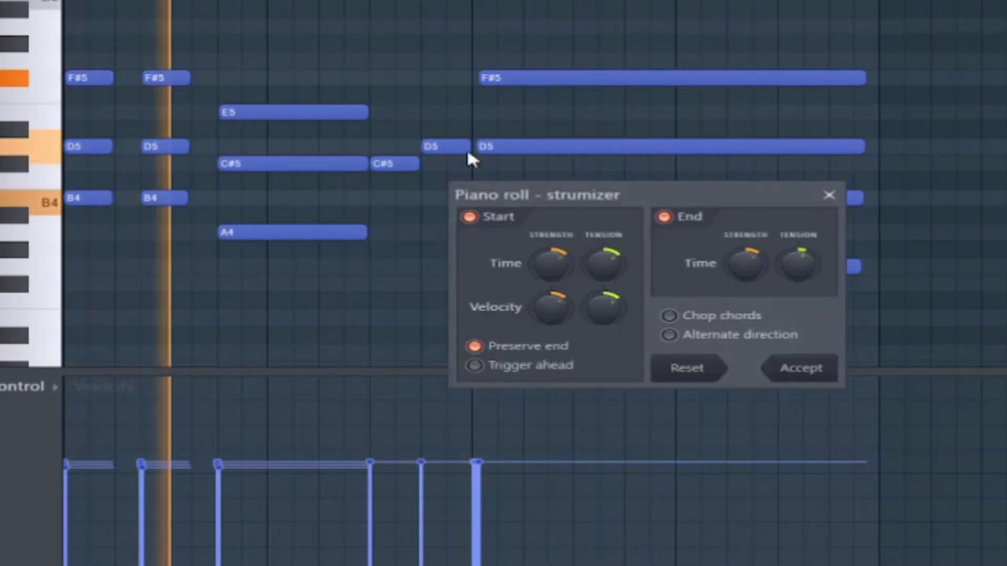
click(810, 367)
Step: Randomize the velocities of all the notes and listen to the progression
key(alt+r)
click(799, 475)
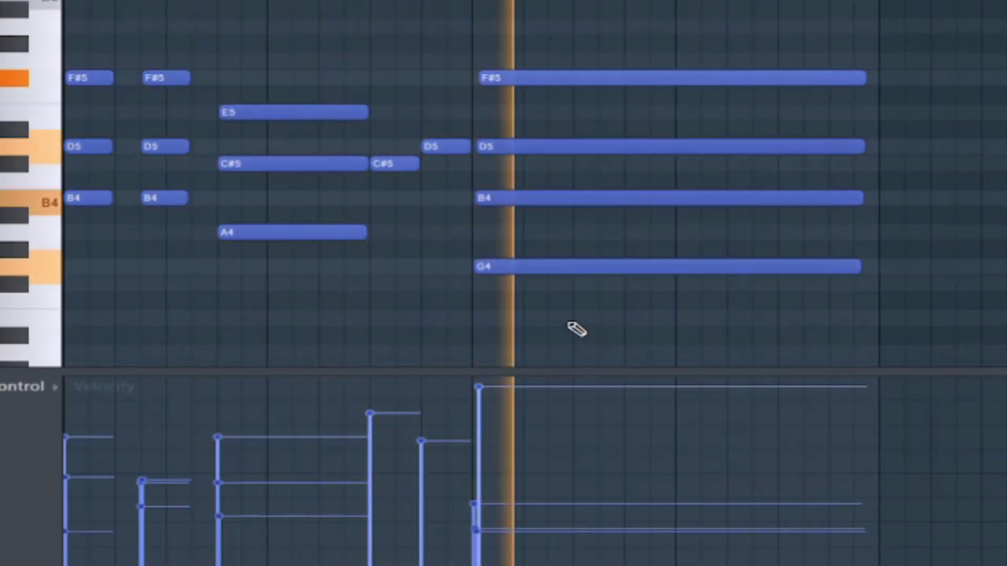
key(space)
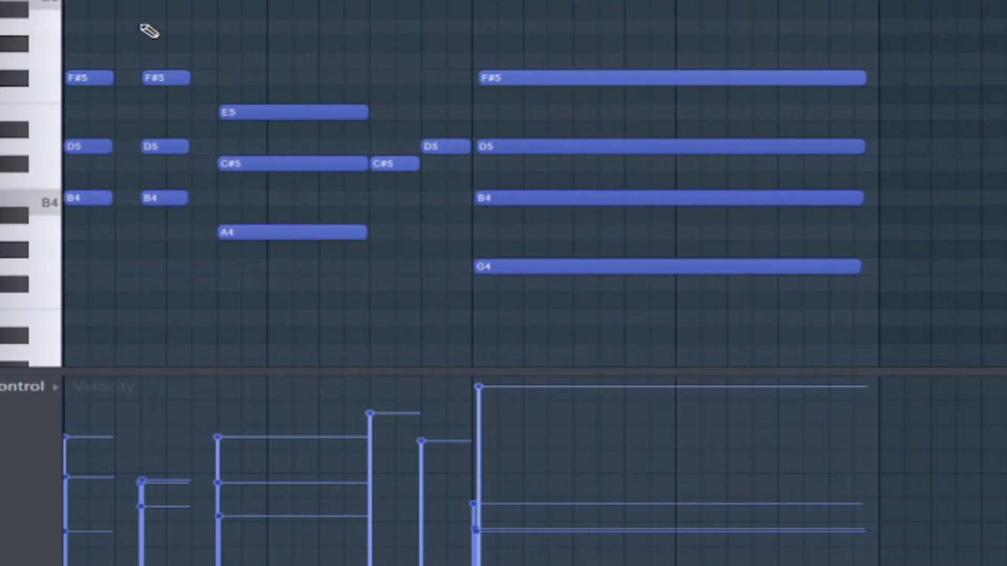
Step: Add a long B5 melody note above the first chords and a long A5 note starting past the middle of bar 1
click(109, 195)
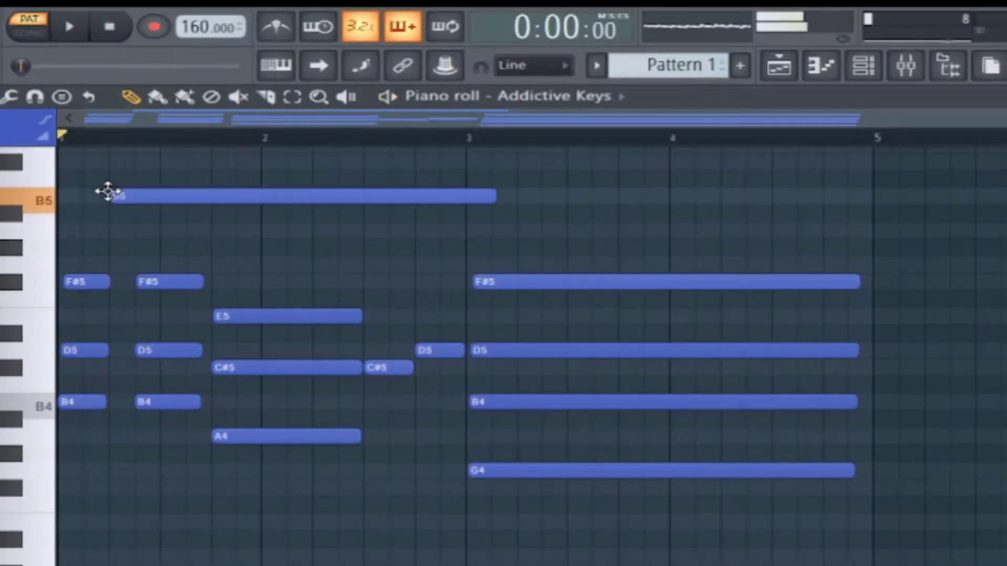
key(space)
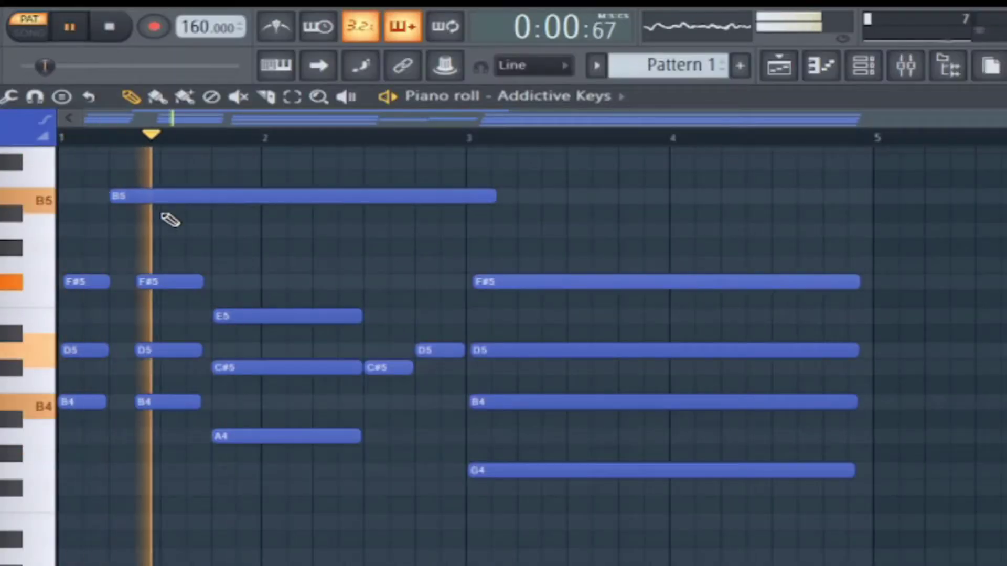
key(space)
click(124, 229)
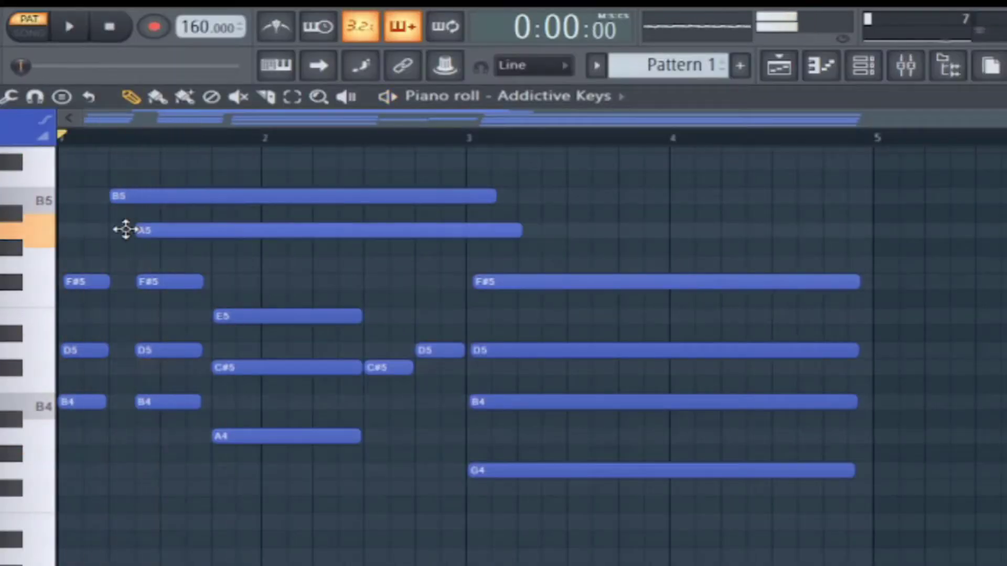
key(space)
drag(185, 230, 250, 230)
key(space)
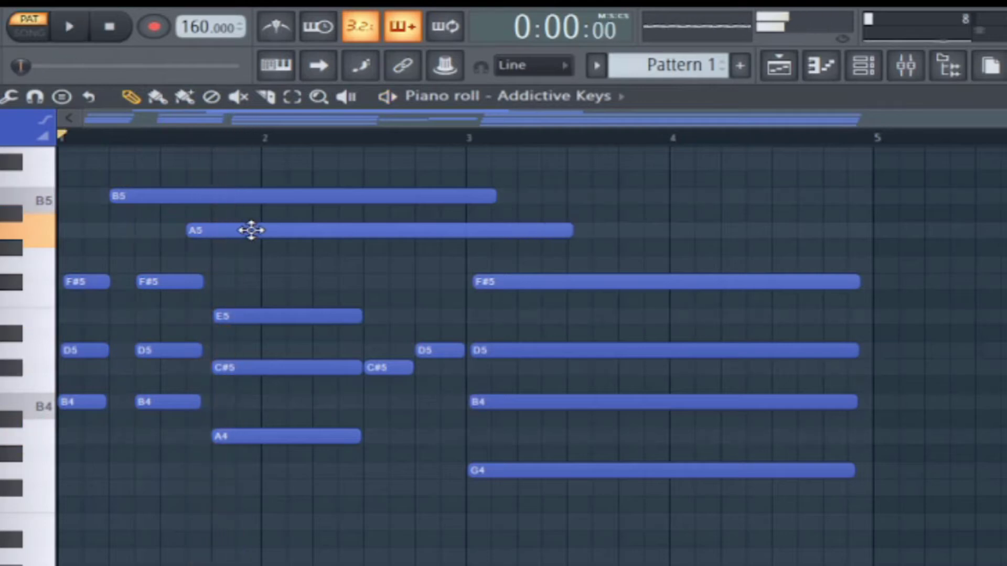
Step: Add an F#5 note at the start of bar 2 and play the melody
key(space)
key(space)
click(310, 281)
key(space)
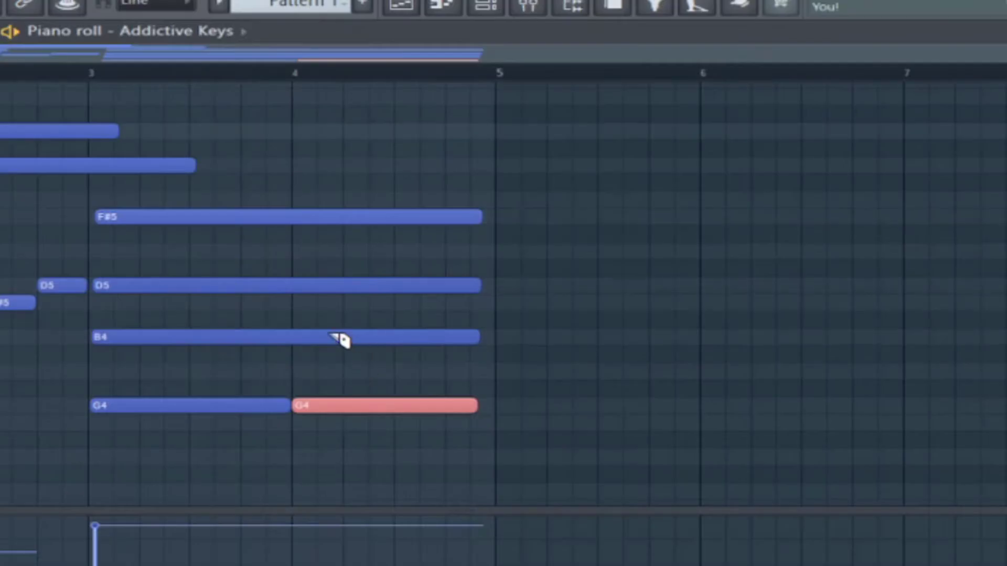
Step: Slice the last chord's B4 note one beat into bar 4 and duplicate the four-bar progression at bar 5
click(340, 337)
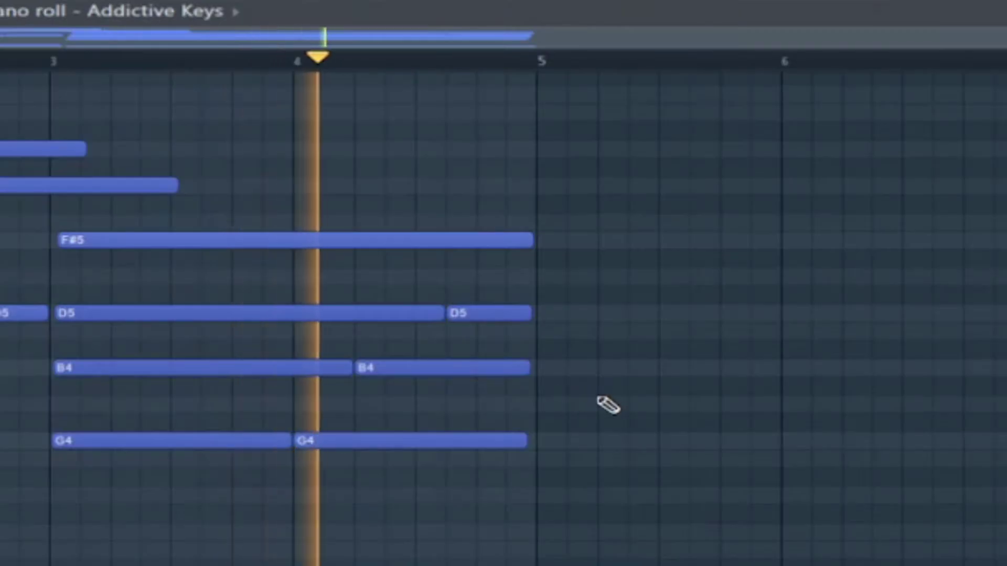
scroll(608, 405, down, 2)
key(ctrl+v)
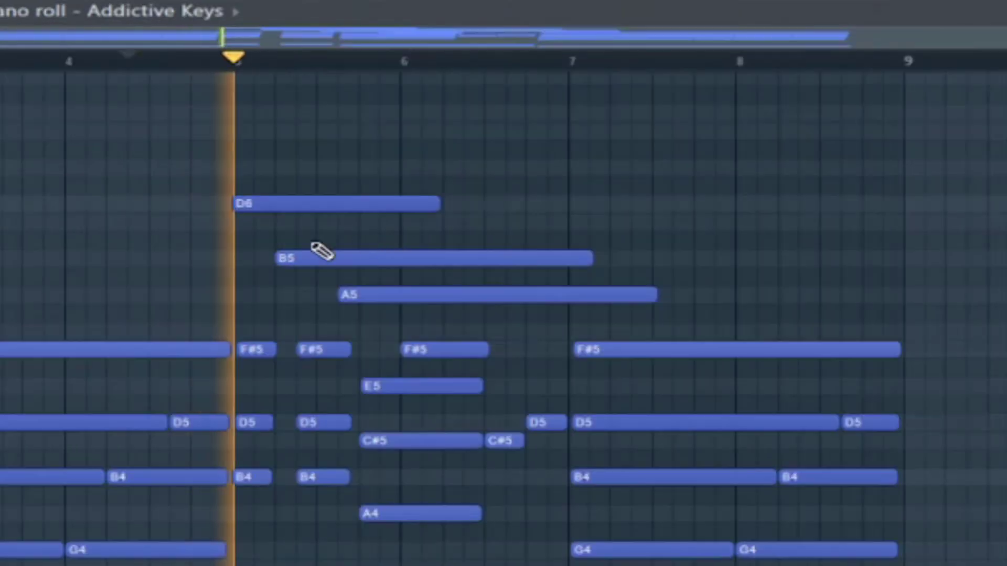
Step: Raise the A5 melody note in bar 5 to C#6 and add a new A5 note just before bar 6
click(347, 222)
right_click(415, 230)
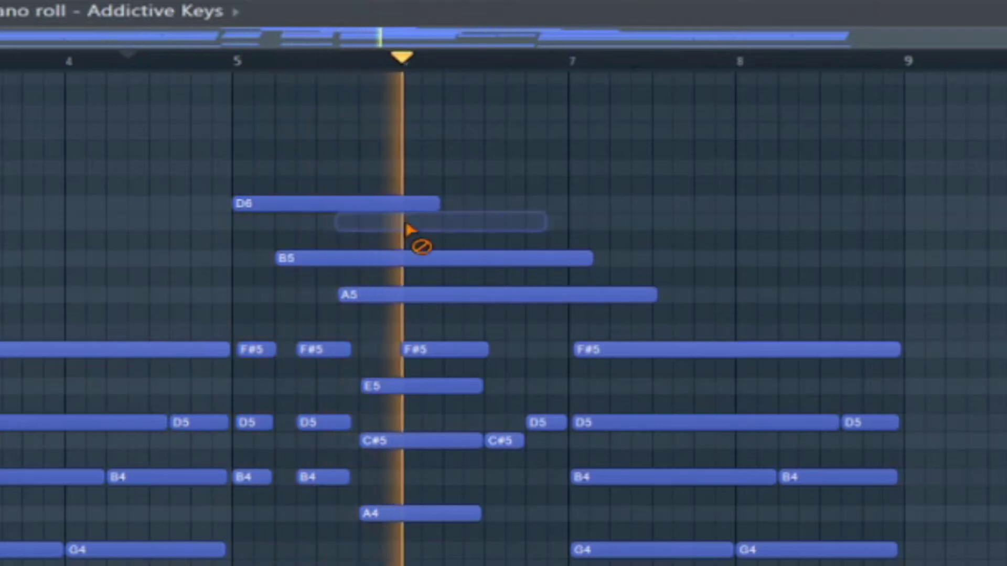
drag(376, 303, 378, 209)
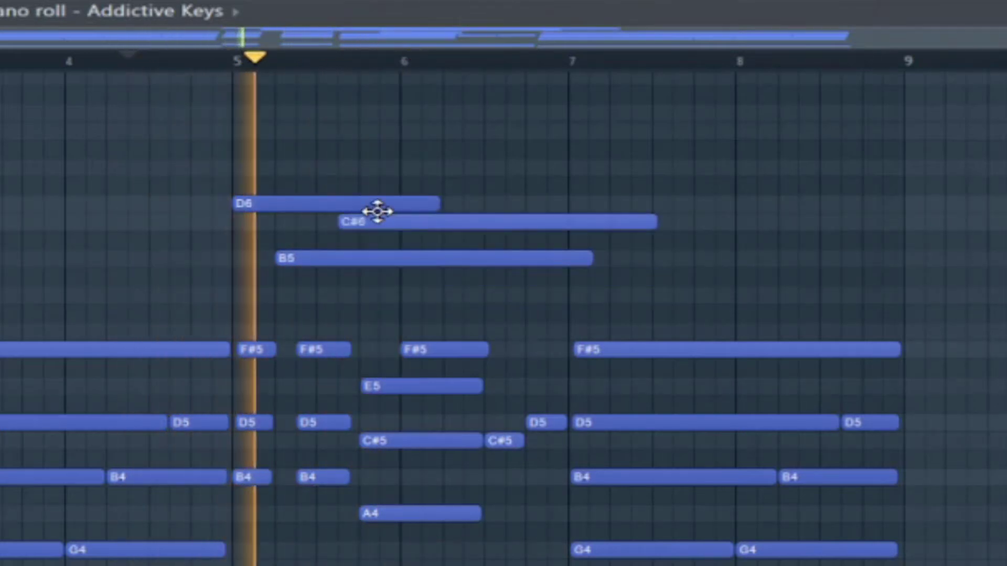
click(386, 294)
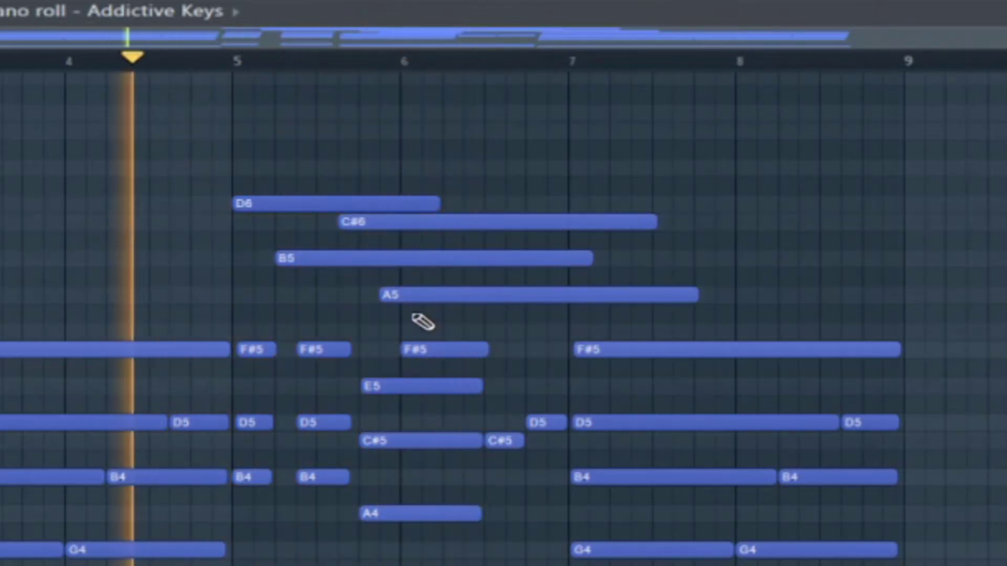
click(427, 330)
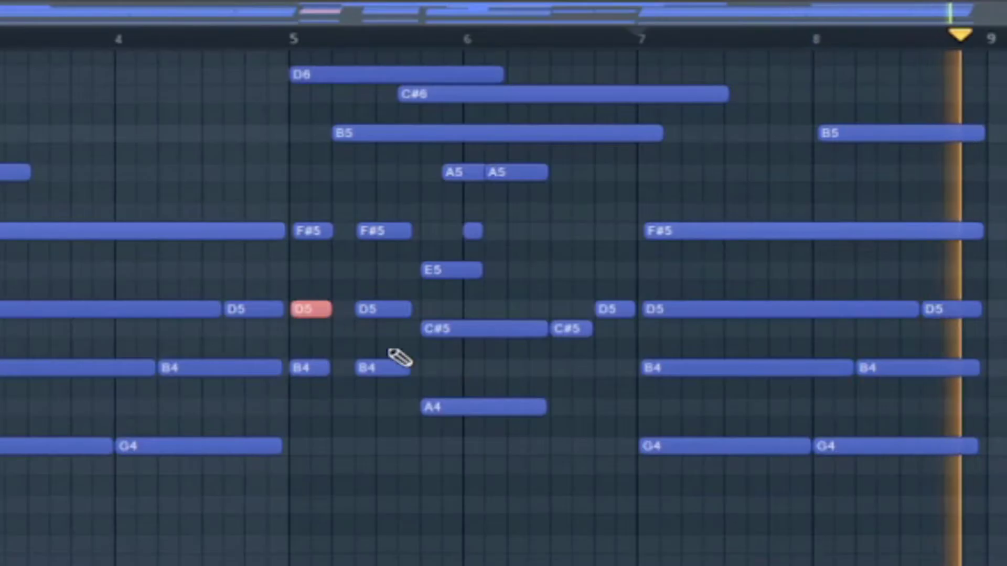
Step: Copy the D5, C#5 and B4 notes of bars 5 to 8 up two octaves as a D7, C#7 and B6 line
ctrl+shift+click(491, 335)
click(717, 369)
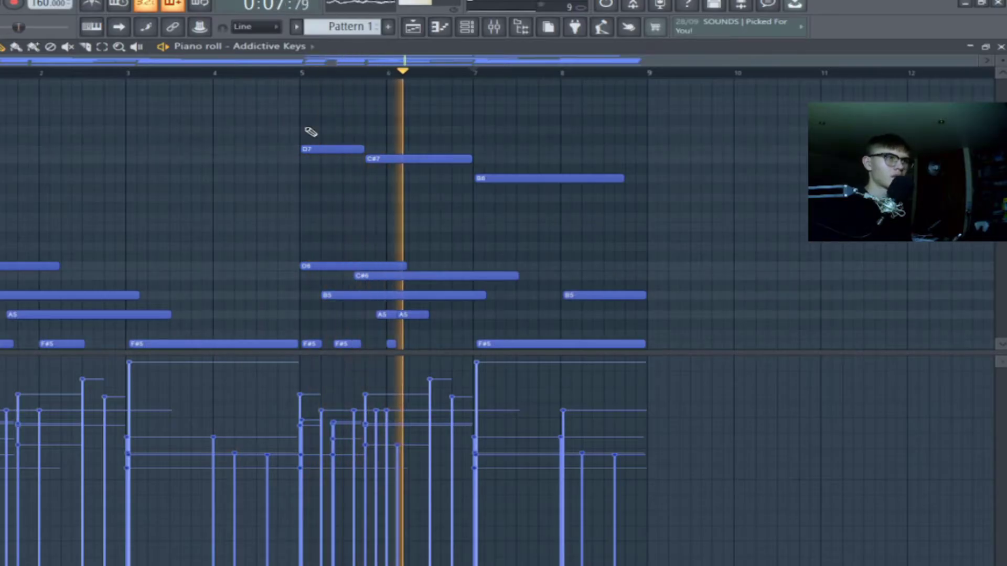
drag(310, 131, 613, 240)
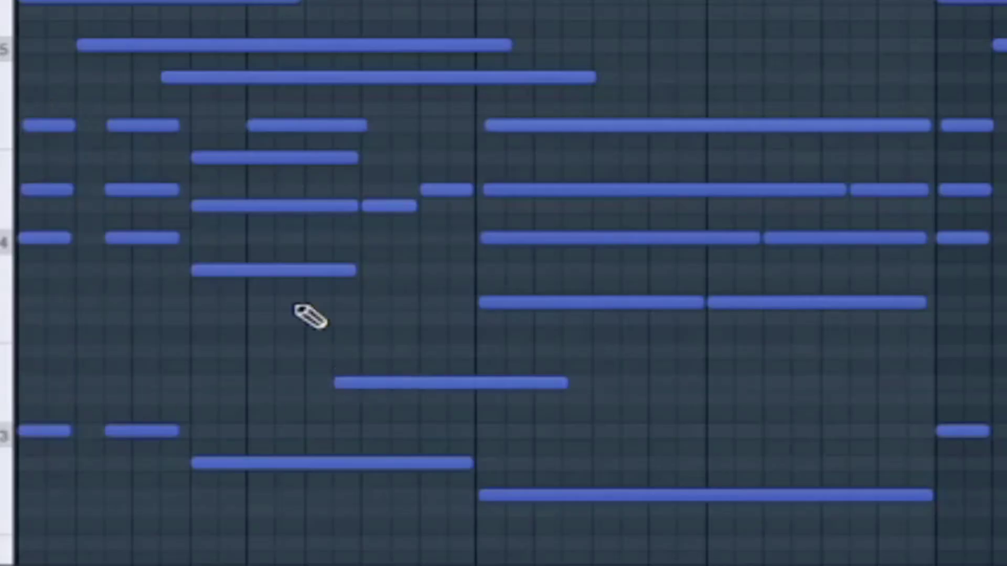
Step: Compare the B3, A3 and G3 bass notes of bars 1 to 4 with the chord root notes an octave above
key(space)
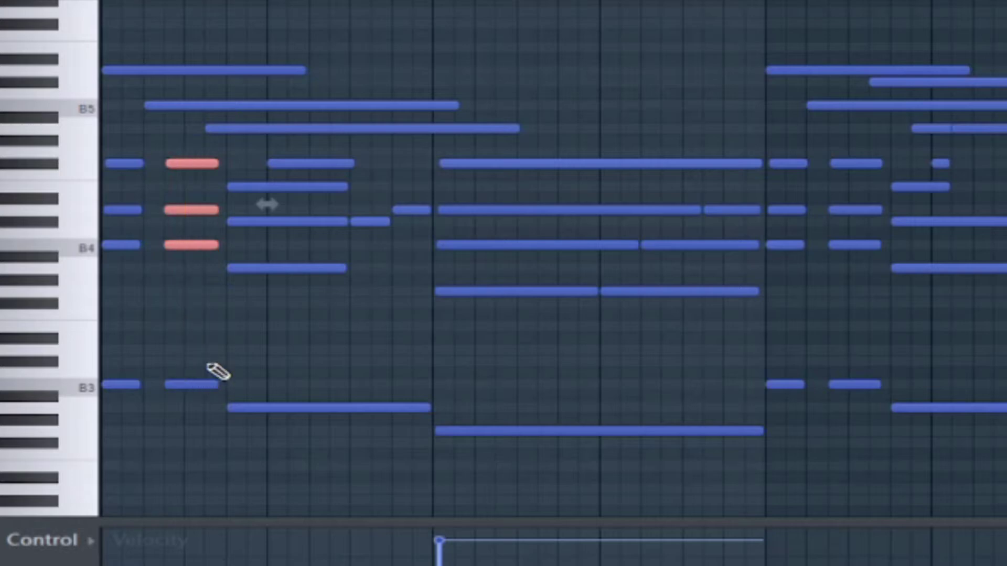
drag(264, 287, 275, 417)
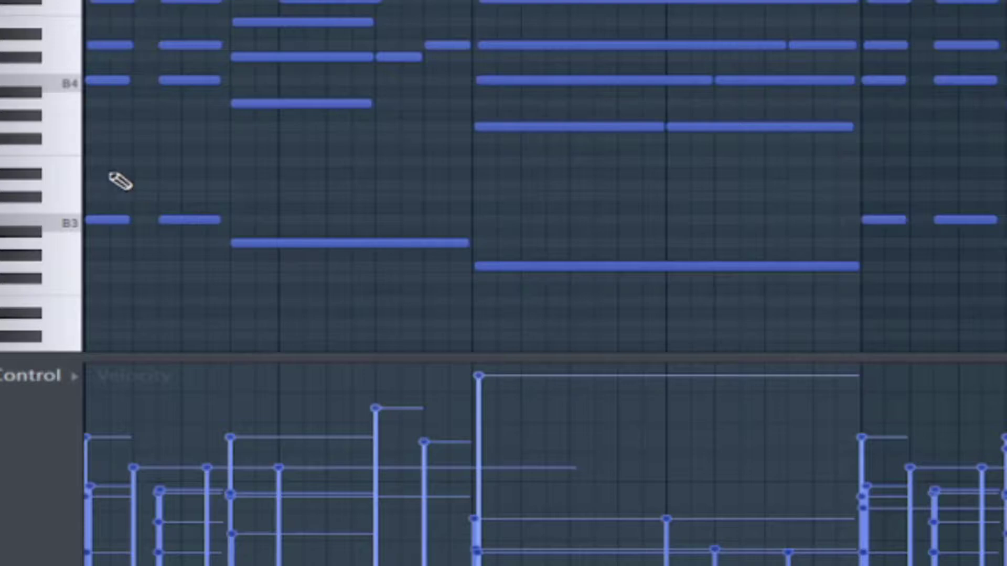
drag(113, 175, 701, 303)
click(547, 223)
drag(95, 78, 529, 169)
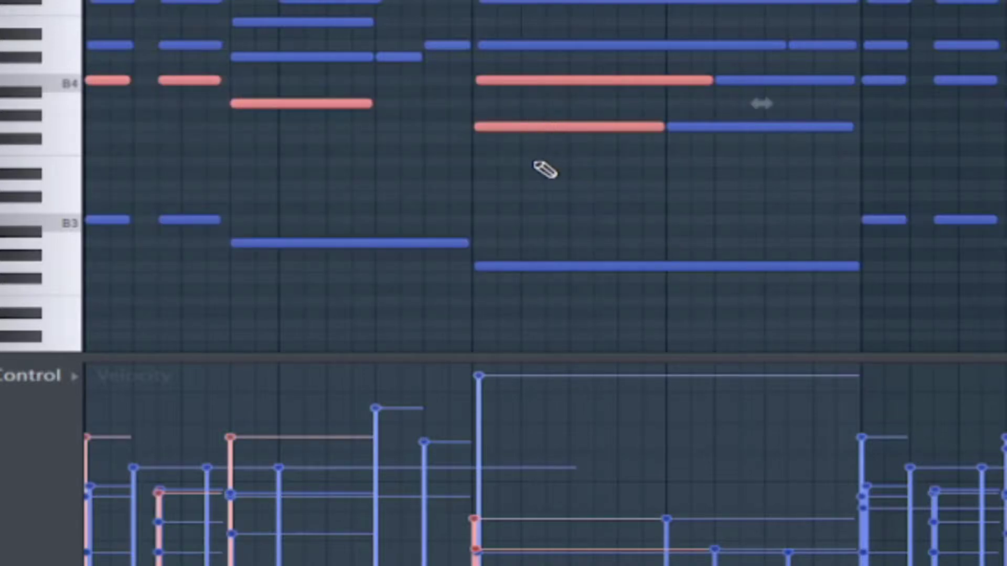
Step: Review the chord, melody and bass notes across bars 1 to 8, focusing on the melody variation in bars 5 and 6
click(552, 165)
scroll(269, 123, up, 3)
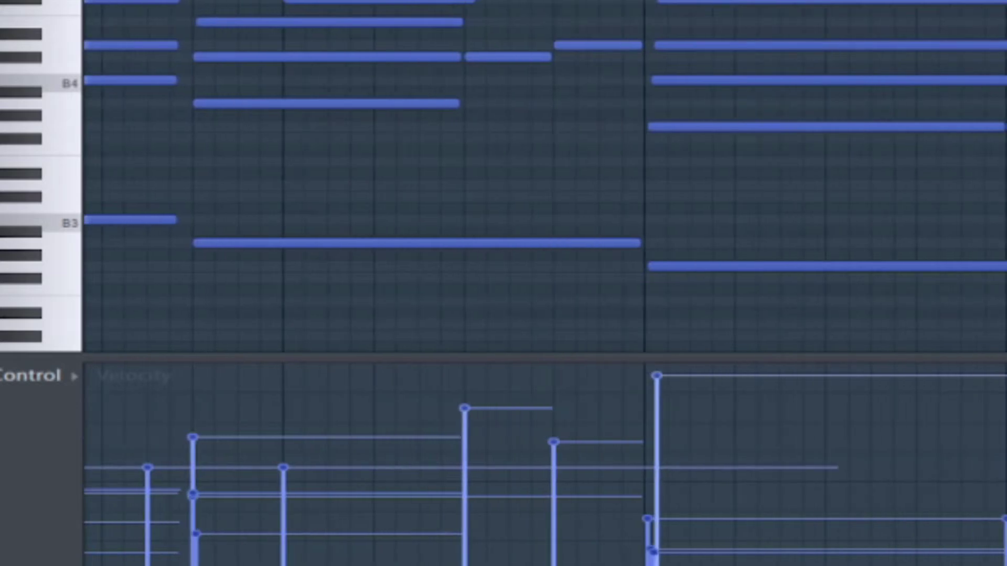
scroll(545, 319, down, 4)
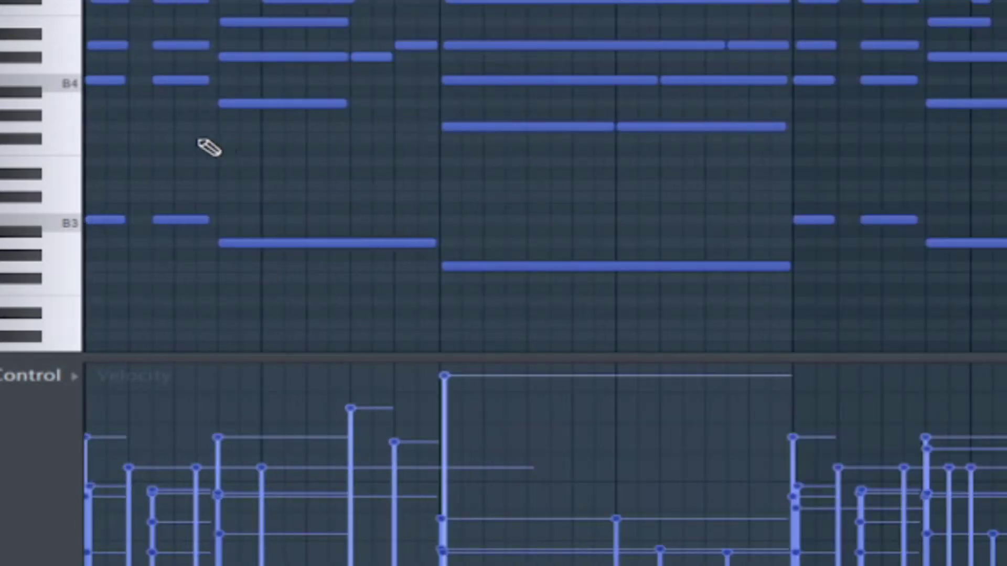
scroll(199, 141, up, 2)
scroll(199, 141, left, 1)
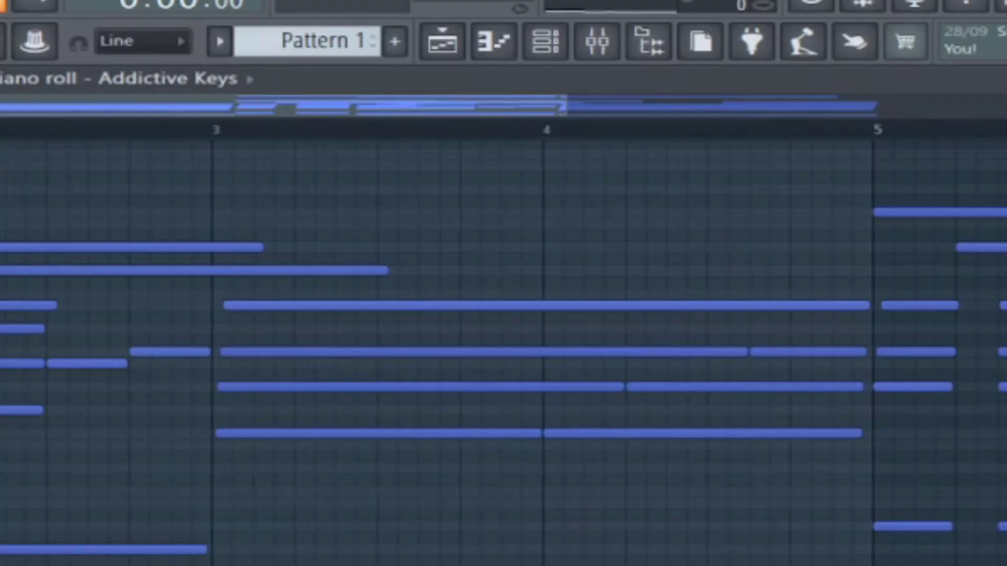
scroll(898, 241, up, 3)
scroll(897, 242, down, 3)
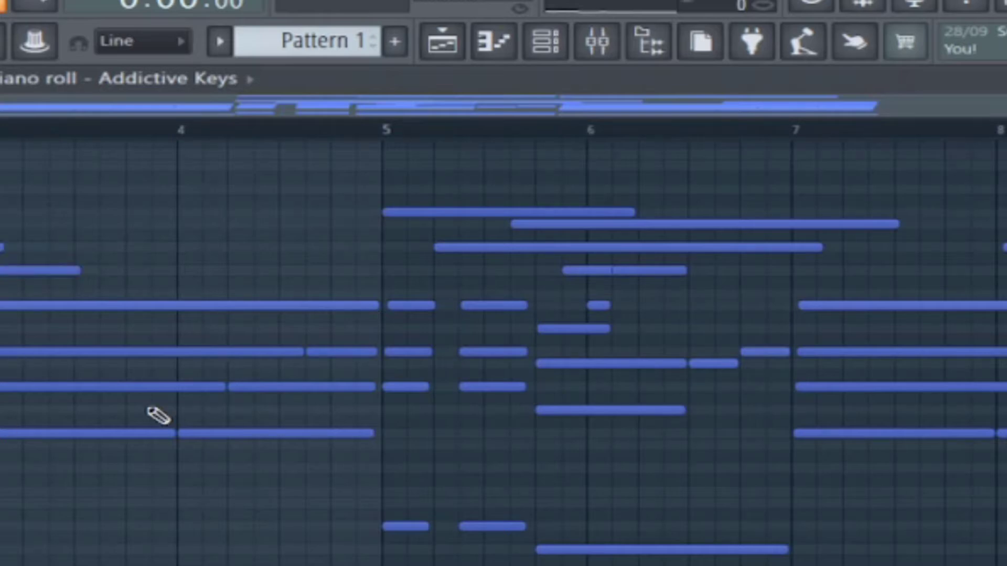
drag(480, 208, 591, 258)
drag(608, 307, 612, 308)
ctrl+click(693, 312)
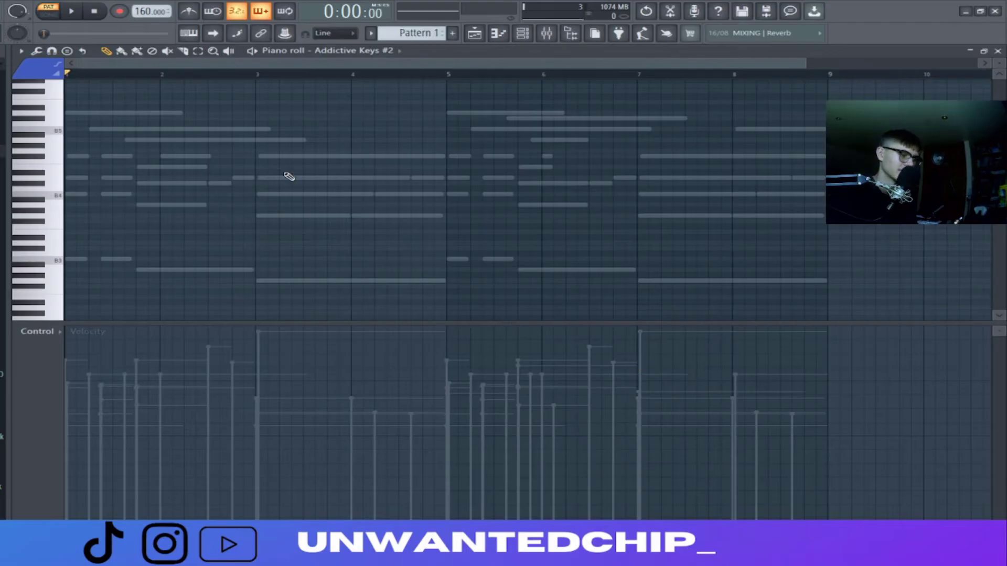
Step: Play the Addictive Keys #2 melody and adjust the timing of its F#6, E6 and D6 notes in bars 1 and 2
key(space)
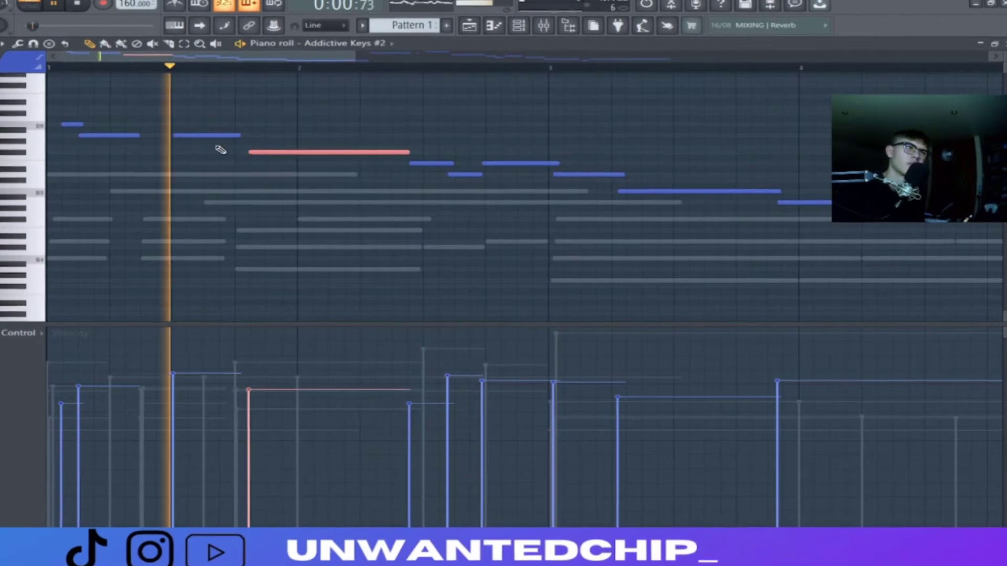
drag(289, 151, 277, 151)
key(space)
drag(429, 162, 455, 173)
drag(511, 162, 516, 162)
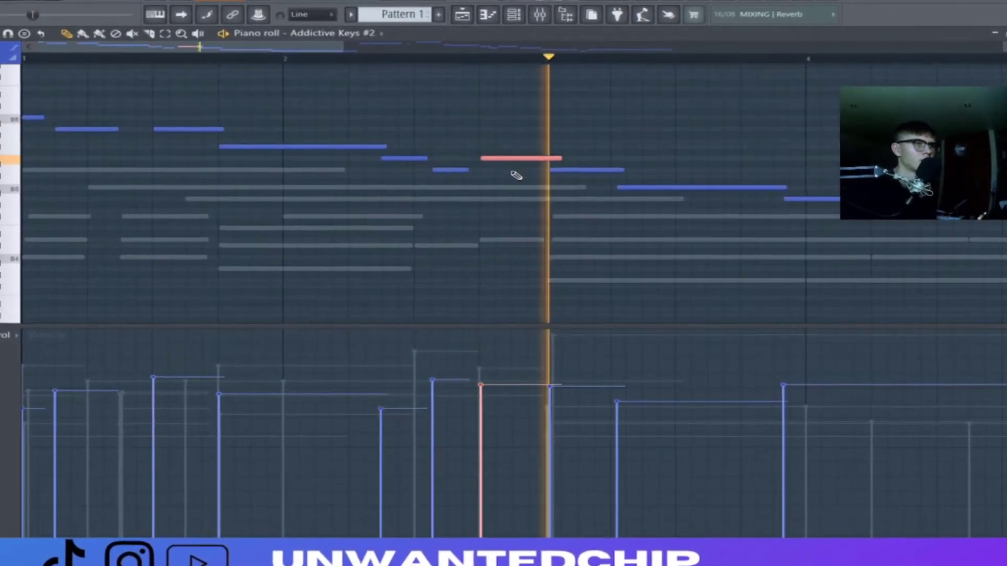
drag(456, 173, 472, 173)
drag(414, 162, 425, 162)
Step: Shift an E6 melody note in bar 2 slightly later and move the long A5 note to start at bar 4
scroll(465, 167, down, 1)
drag(263, 156, 276, 157)
drag(515, 196, 535, 197)
scroll(539, 197, down, 1)
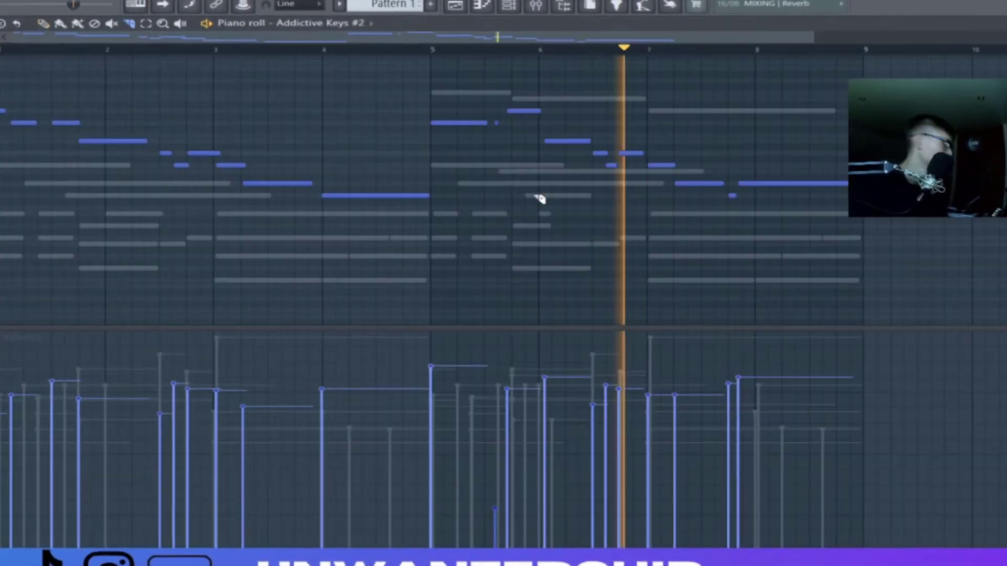
scroll(457, 126, up, 4)
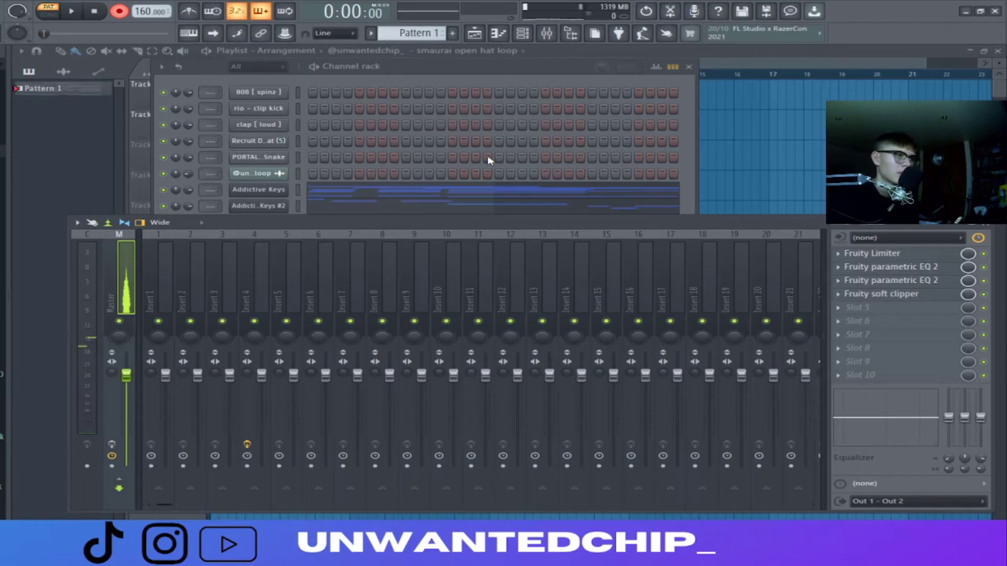
Step: Add BBC Symphony Orchestra instruments to the channel rack and paste the copied notes into them
click(199, 67)
click(349, 224)
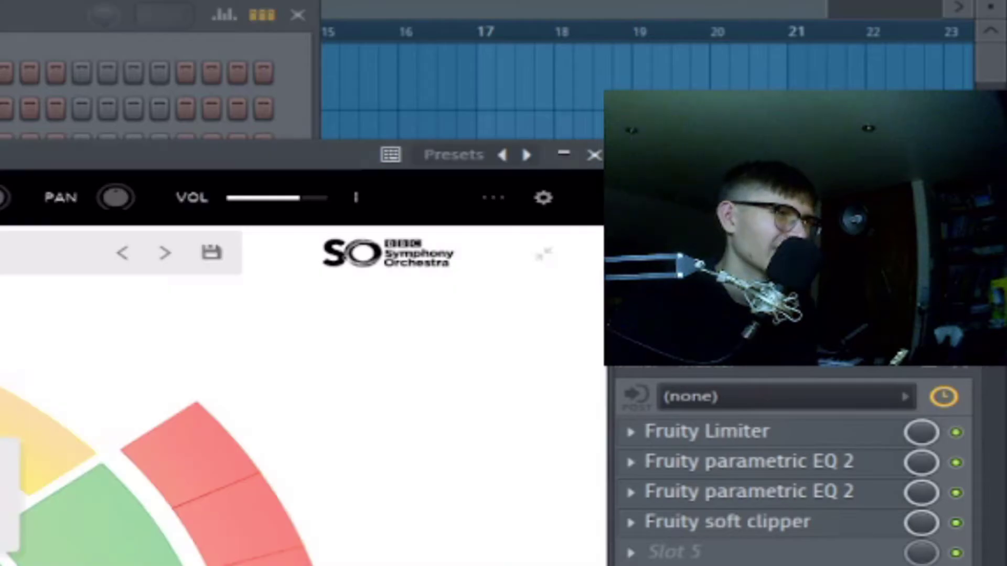
key(ctrl+v)
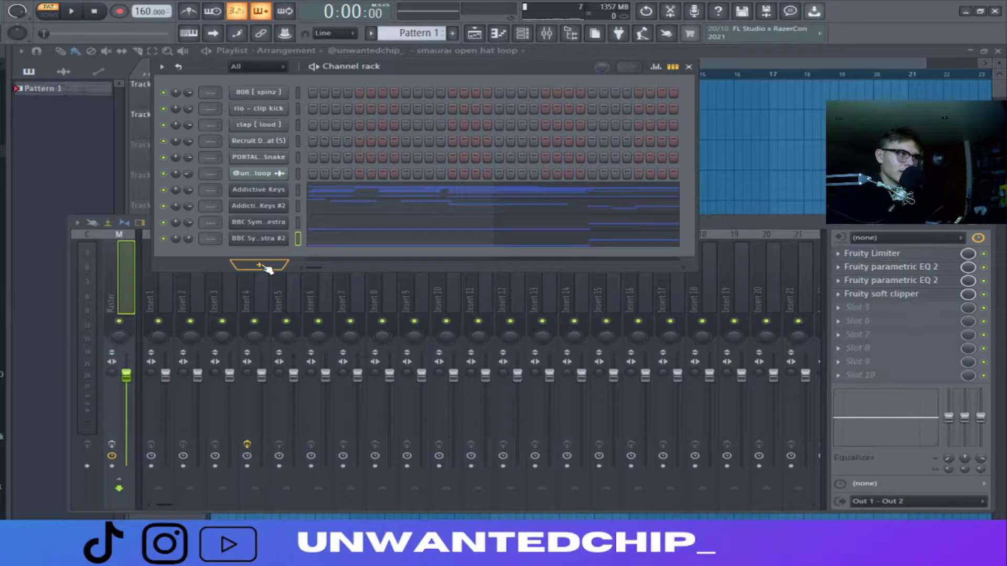
click(262, 265)
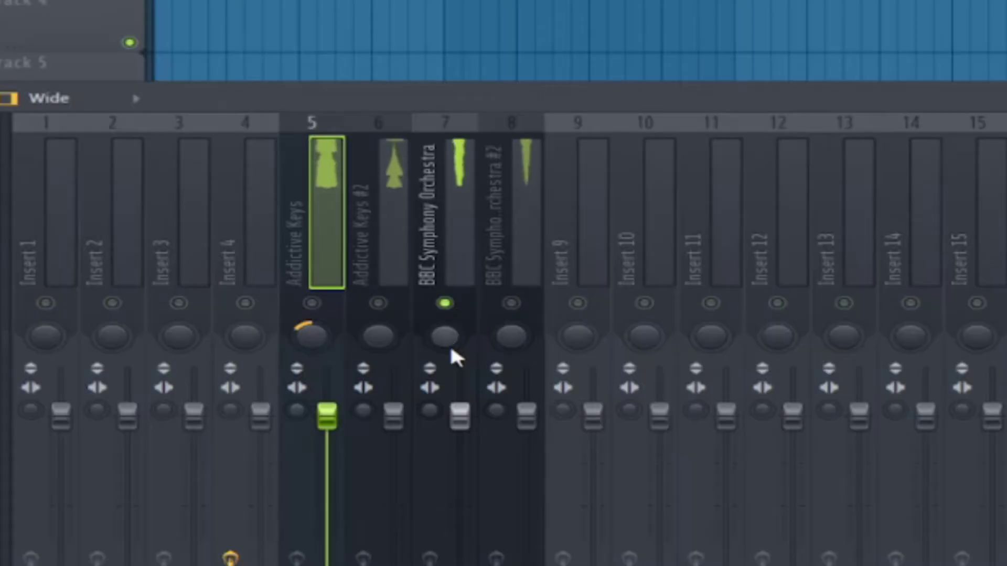
Step: Pan the BBC Symphony Orchestra insert to the right and move the BBC Symphony Orchestra #2 insert ahead of it to insert 7
click(451, 350)
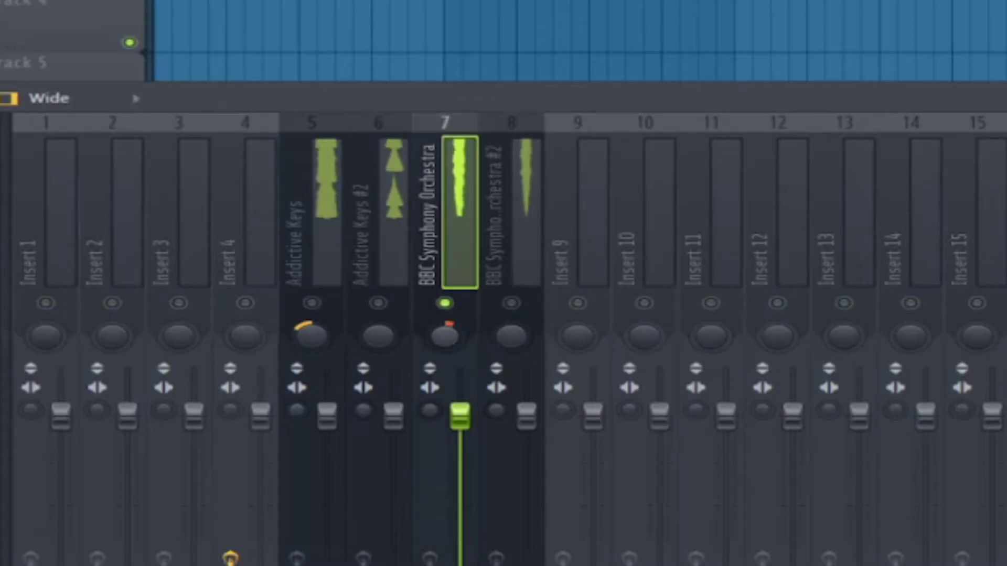
click(526, 265)
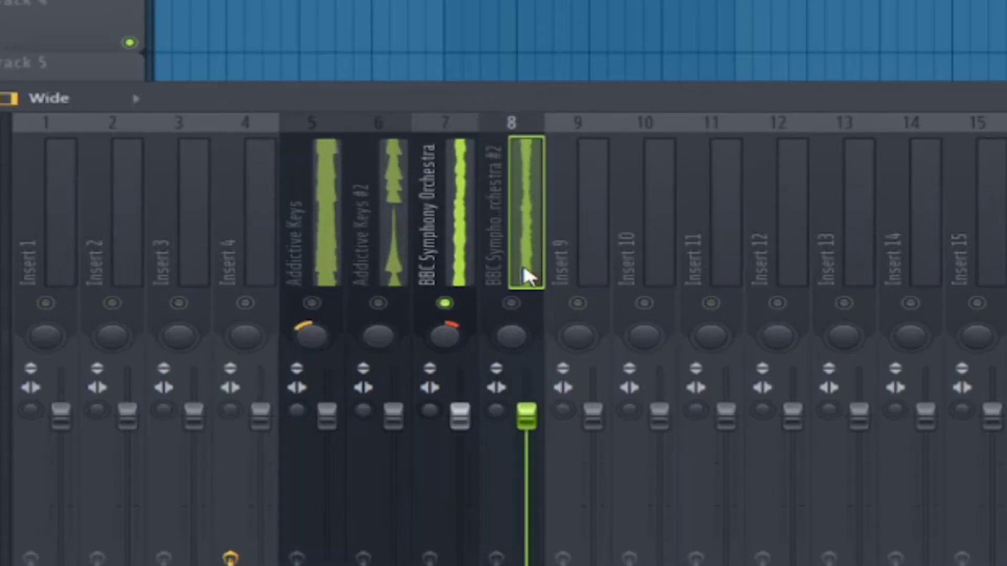
key(alt+Left)
click(506, 336)
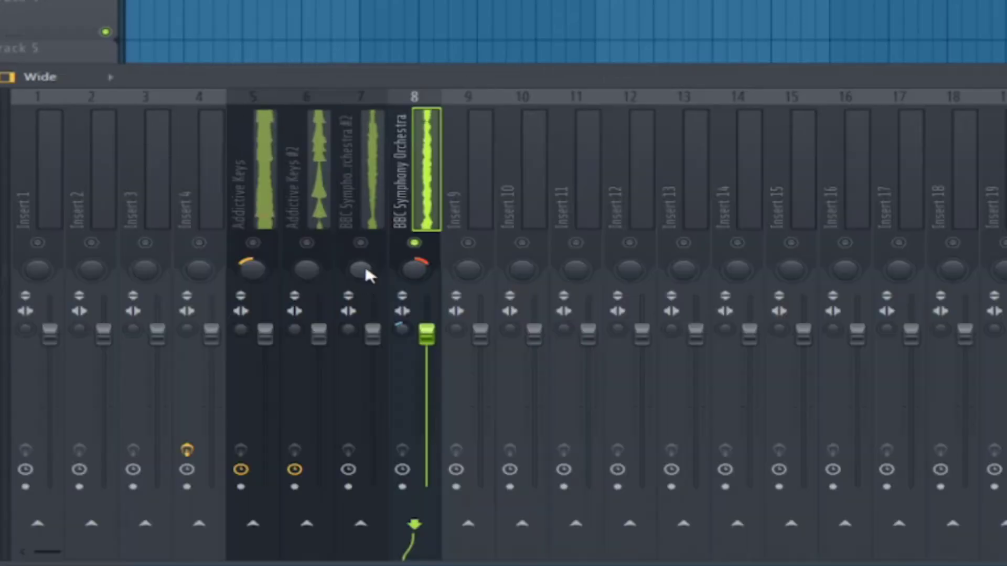
Step: Adjust the stereo separation of the Addictive Keys, Addictive Keys #2 and BBC Symphony Orchestra #2 mixer inserts
drag(295, 328, 348, 335)
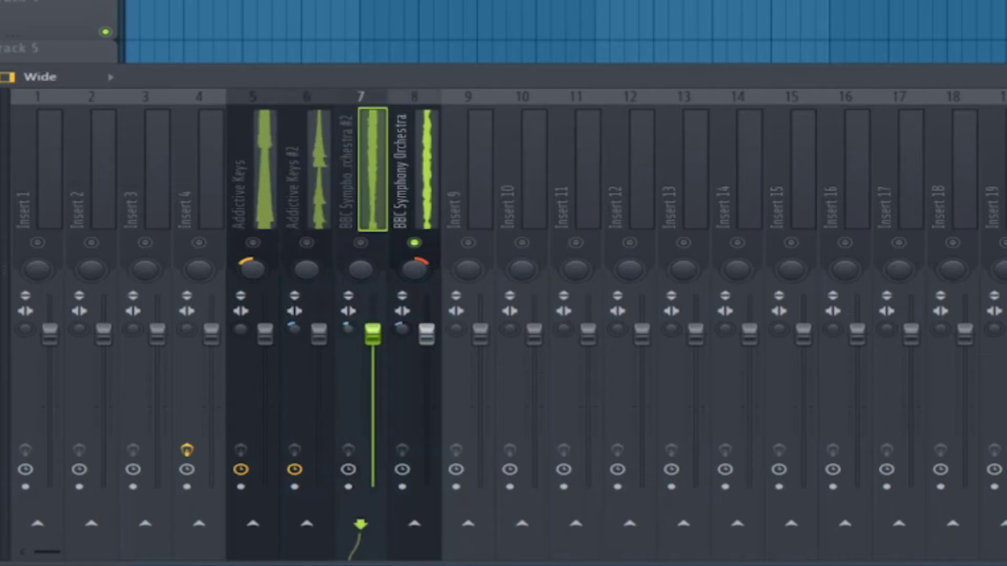
click(243, 333)
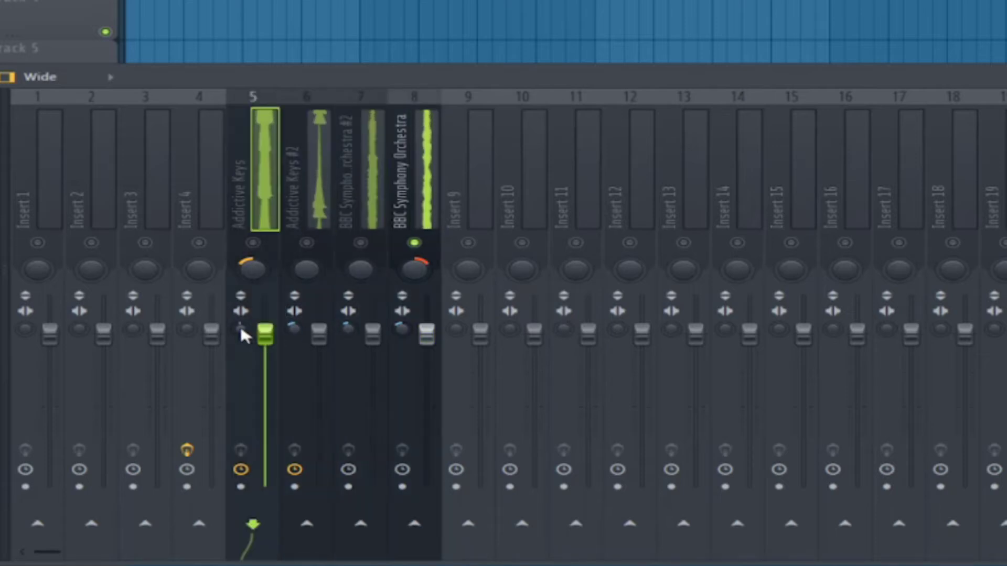
click(283, 333)
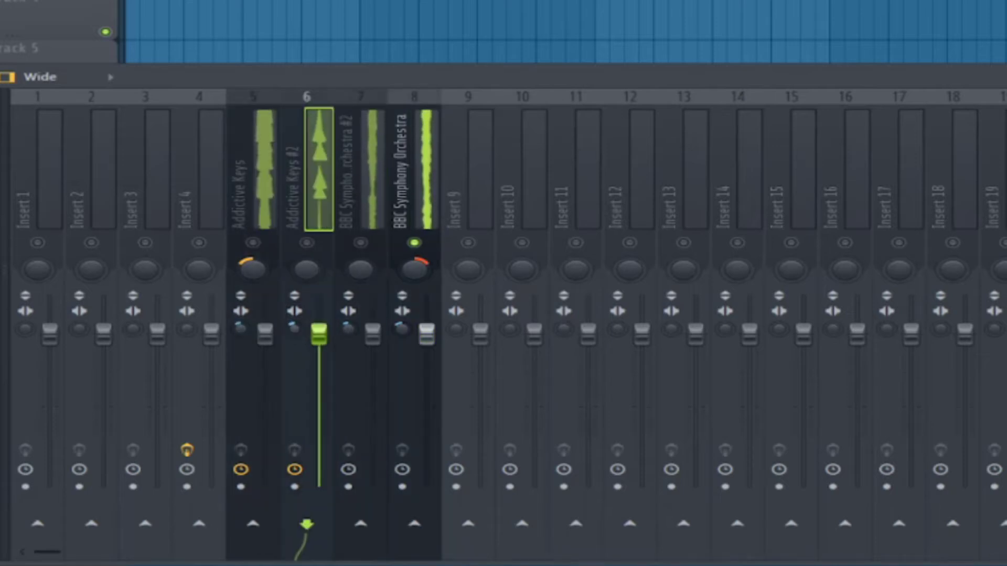
click(371, 335)
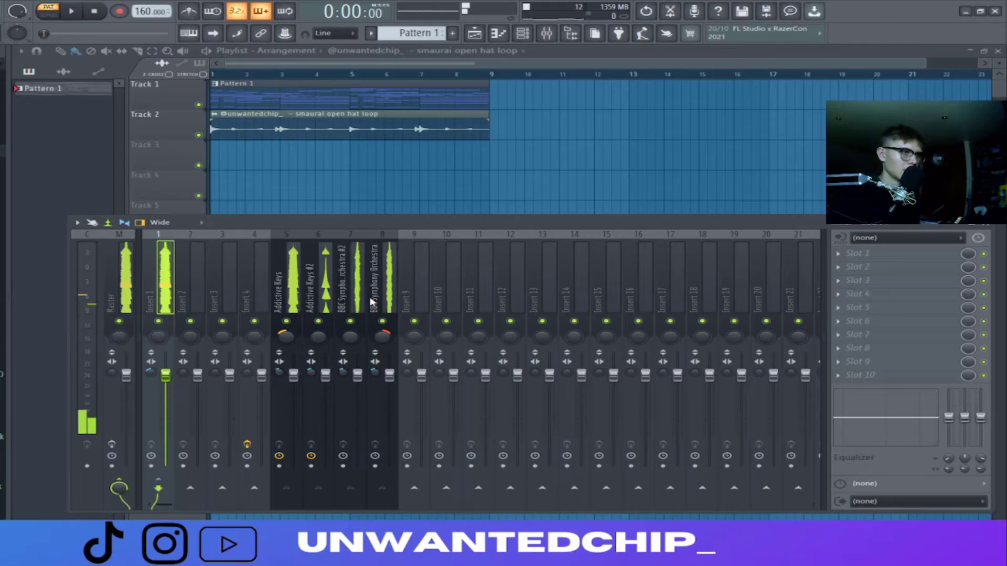
Step: Load Fruity Convolver into the first effect slot of Insert 1 and choose its Blur Pink preset
click(167, 269)
click(860, 253)
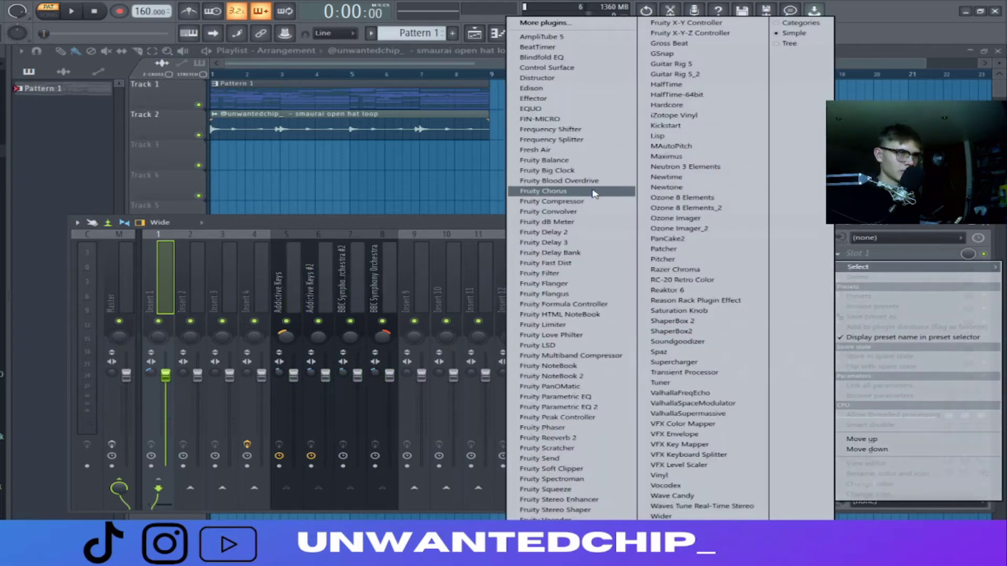
click(591, 212)
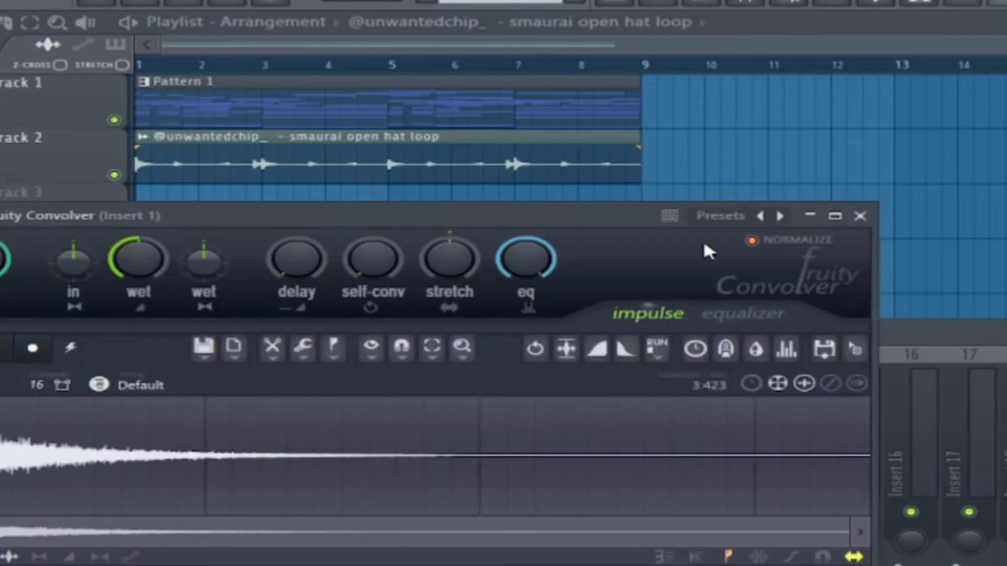
right_click(780, 216)
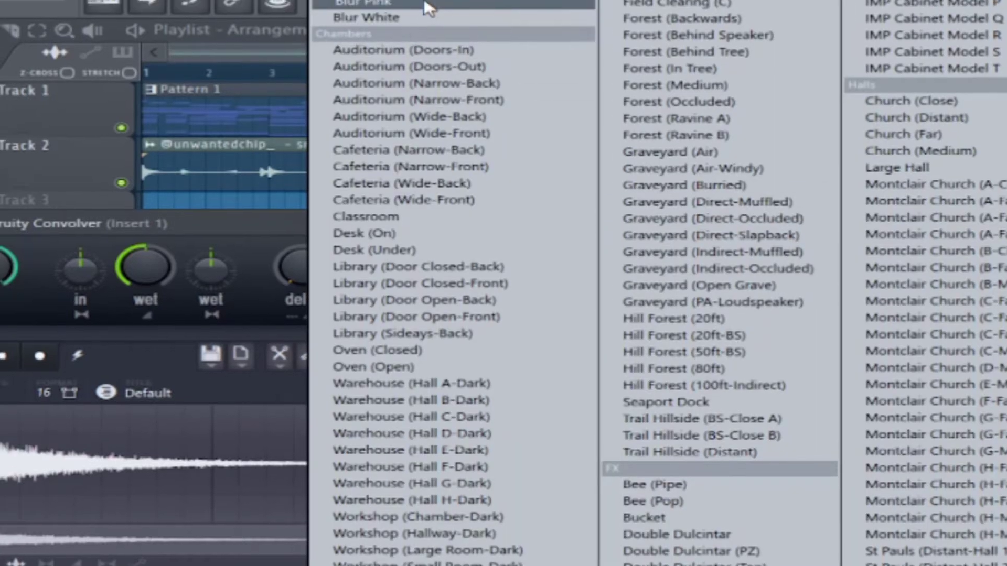
click(424, 6)
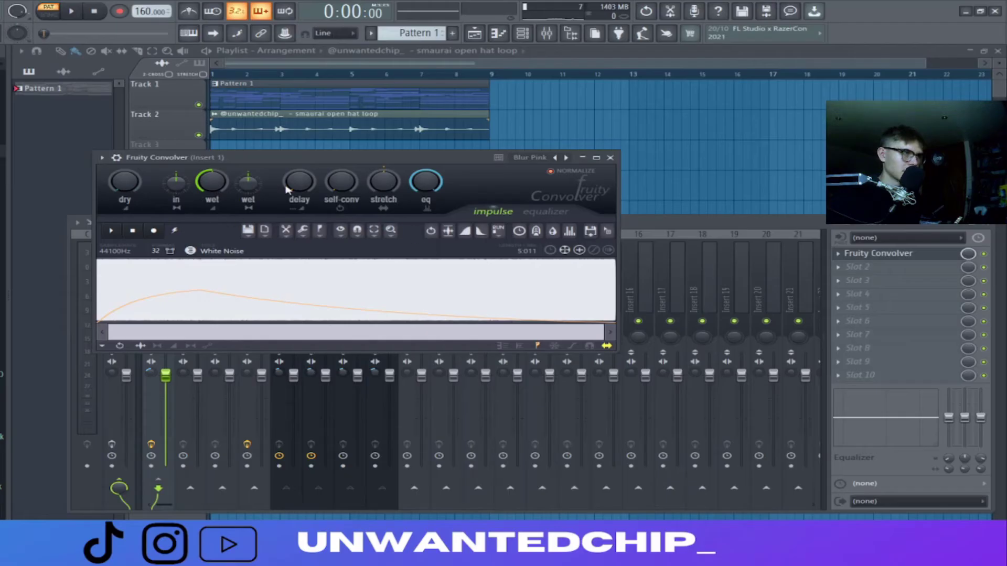
Step: Remove the open hat loop clip from track 2 and record Insert 1's output as an audio clip there
click(611, 158)
right_click(358, 134)
key(space)
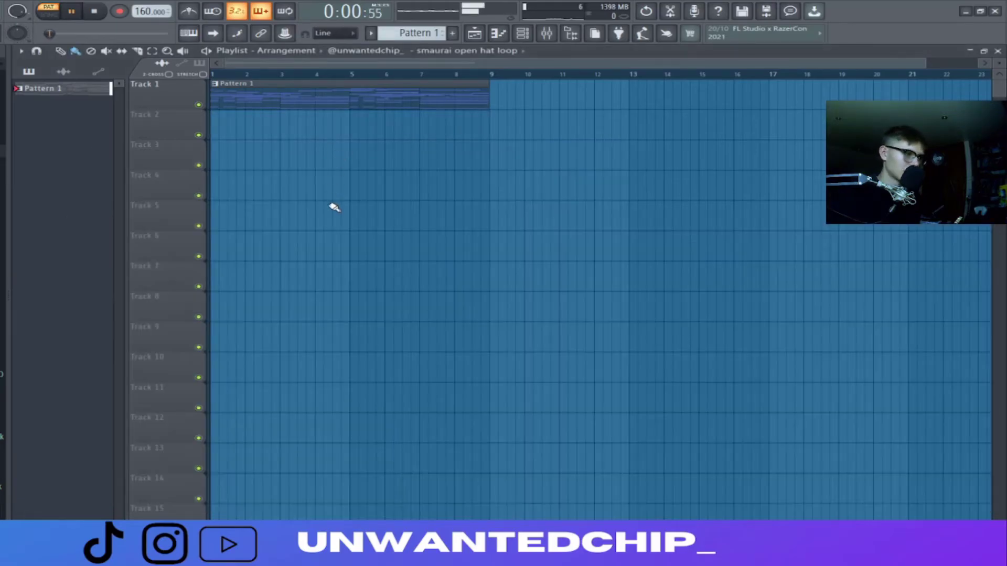
key(F9)
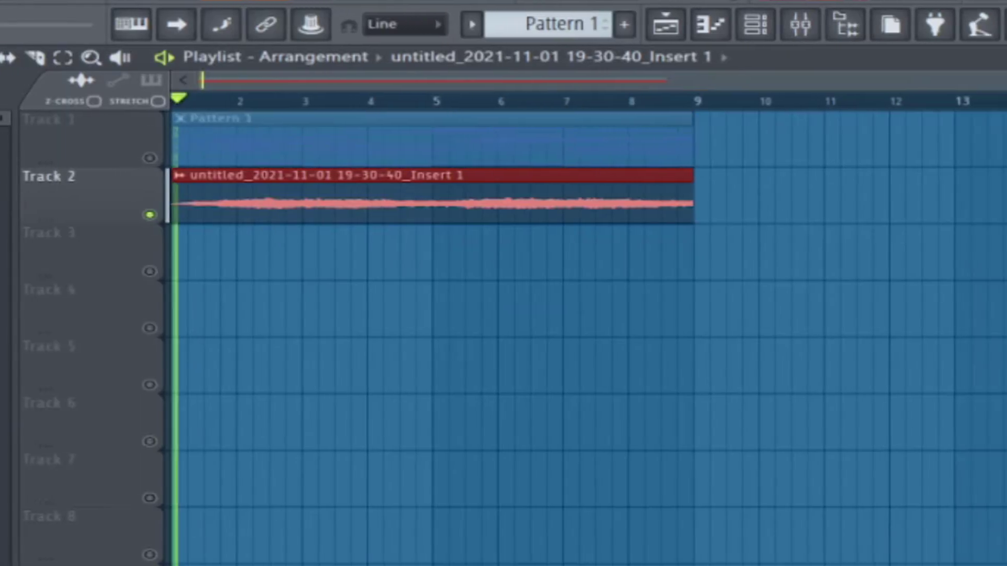
Step: Cut the high frequencies of the recorded clip on insert 9 with Fruity Parametric EQ 2
click(800, 24)
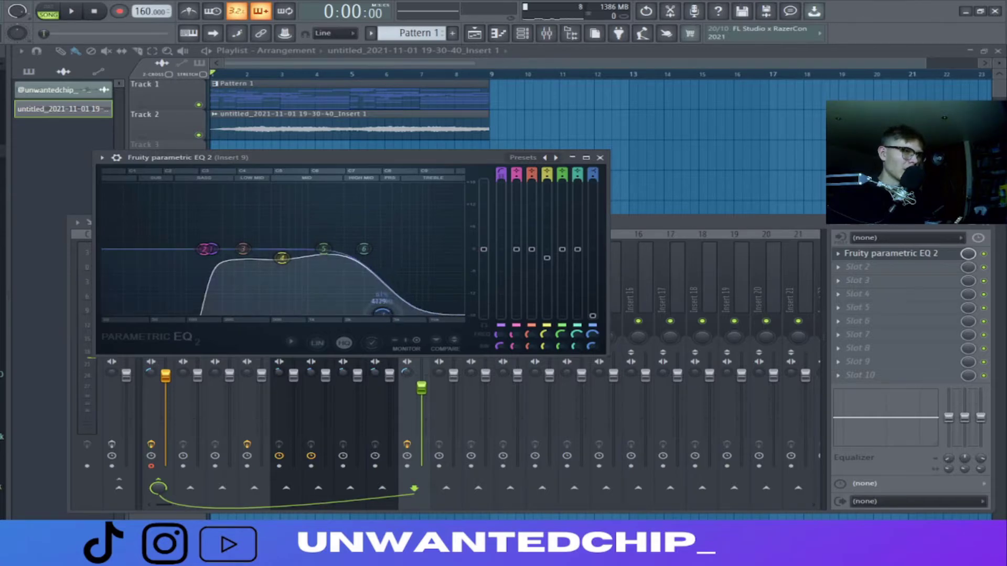
click(601, 157)
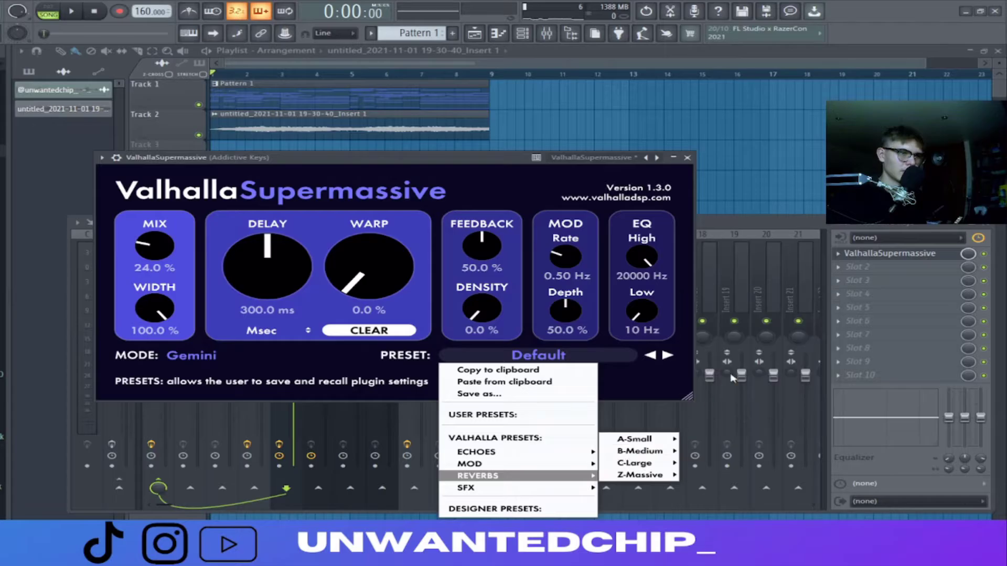
Step: Apply the 80s Mod Room reverb preset to ValhallaSupermassive on the Addictive Keys insert and adjust its EQ High and Low
click(702, 294)
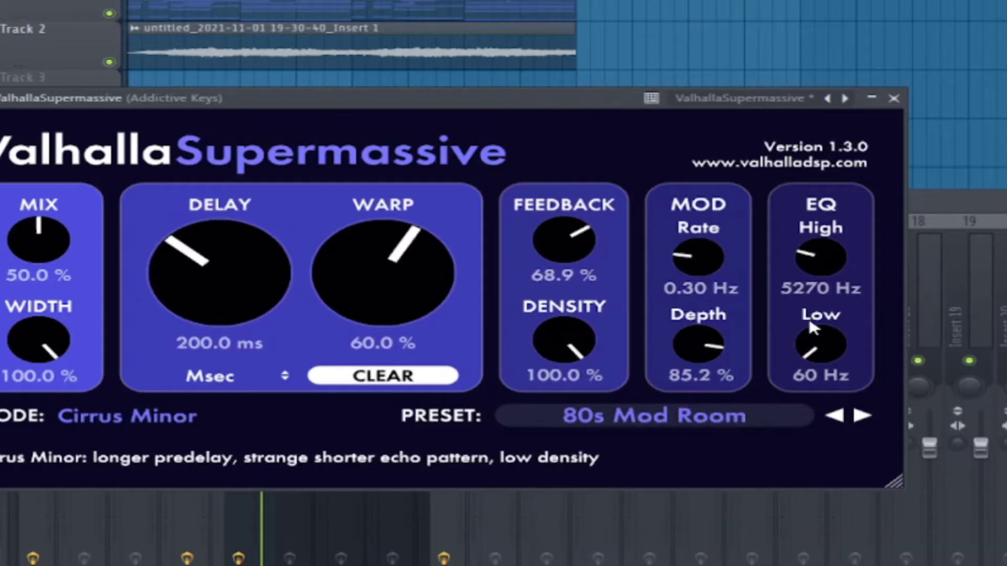
drag(632, 307, 625, 284)
drag(794, 297, 798, 289)
drag(810, 260, 809, 287)
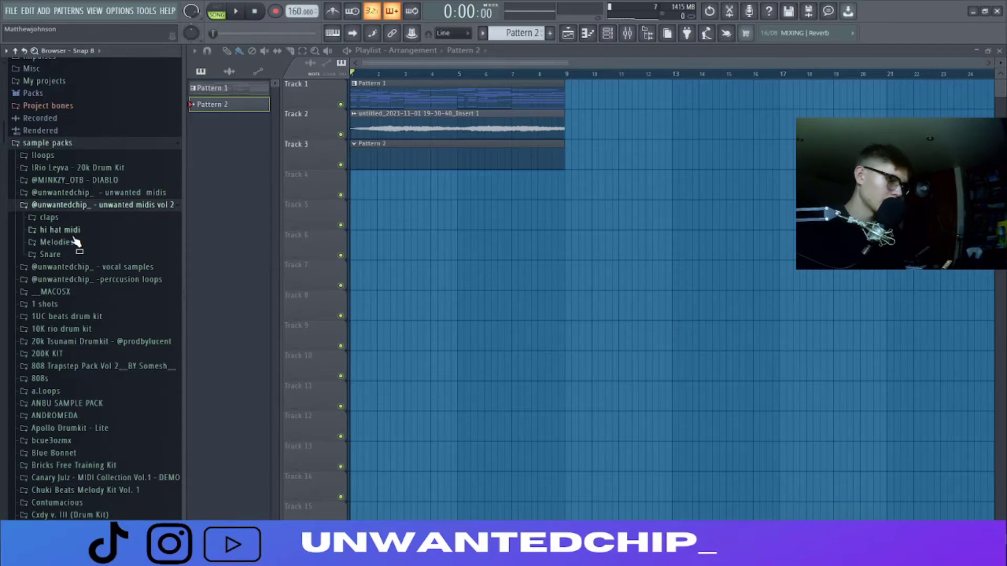
Step: Import the basic clap midi into Pattern 2's clap [ loud ] channel and a snare MIDI into the PORTAL Snake channel
key(F6)
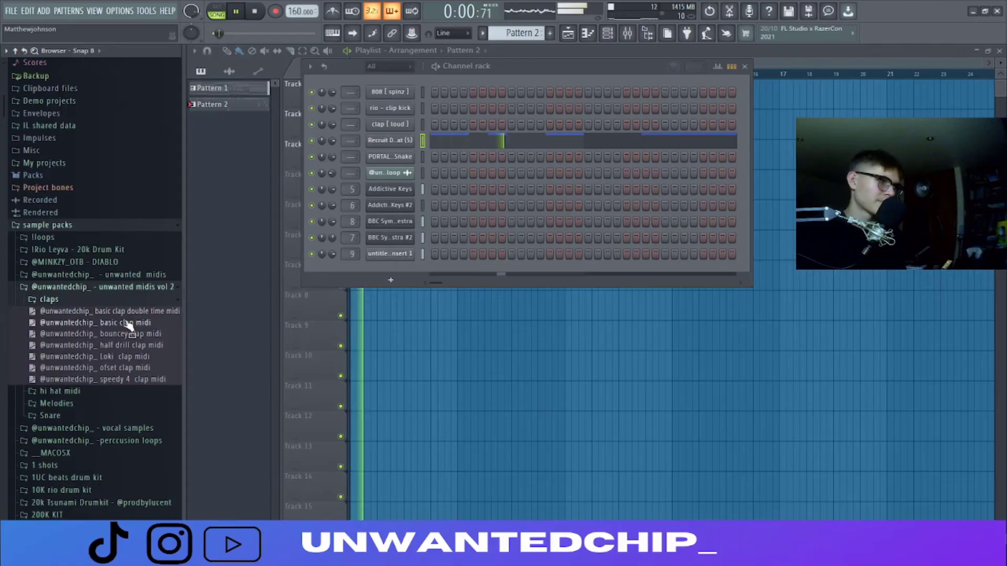
drag(128, 327, 491, 135)
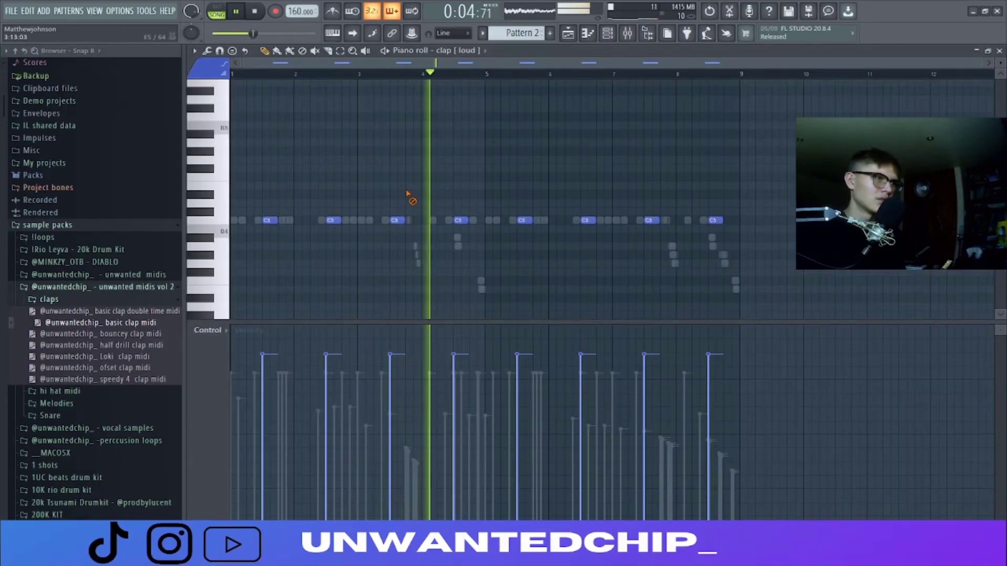
key(F7)
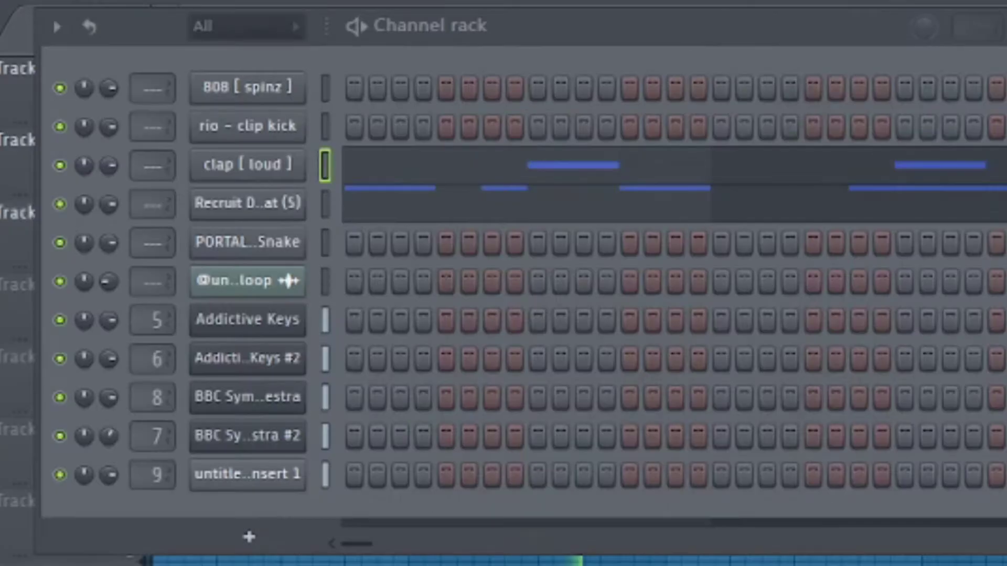
drag(94, 344, 478, 163)
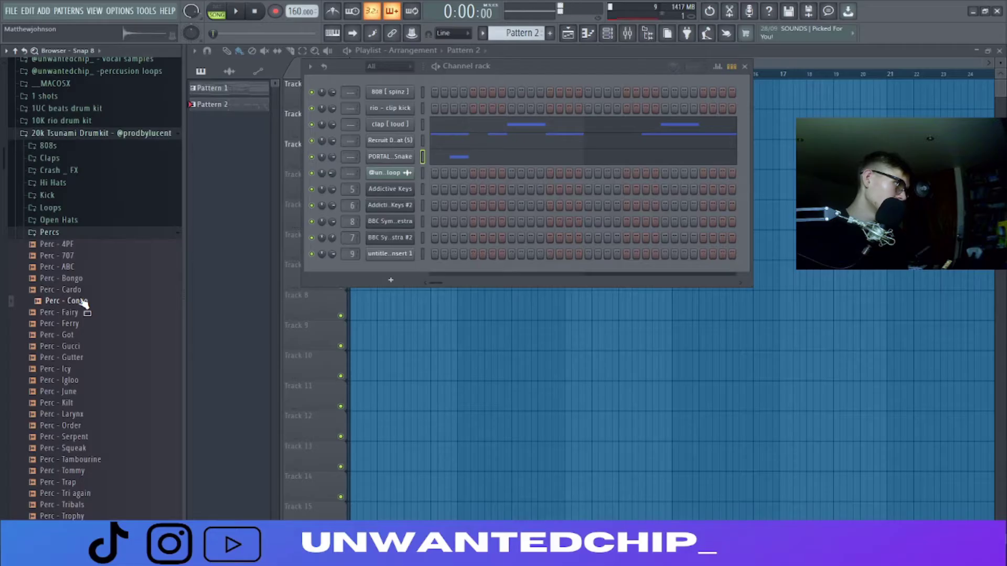
Step: Add the Perc - Congo sample as a channel with a note pattern, and bring an eight-bar loop clip into the playlist
drag(128, 306, 398, 157)
key(F7)
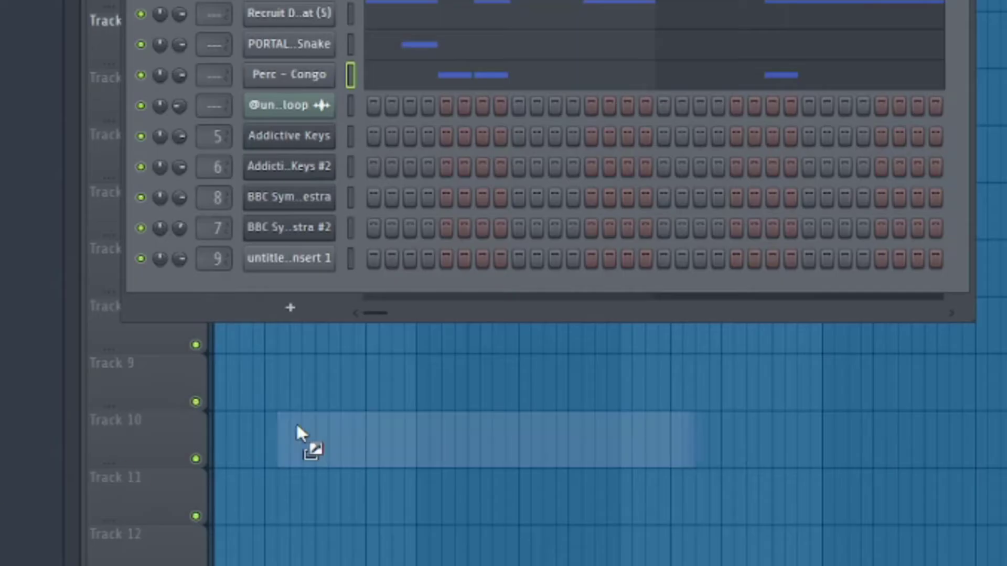
drag(296, 422, 285, 97)
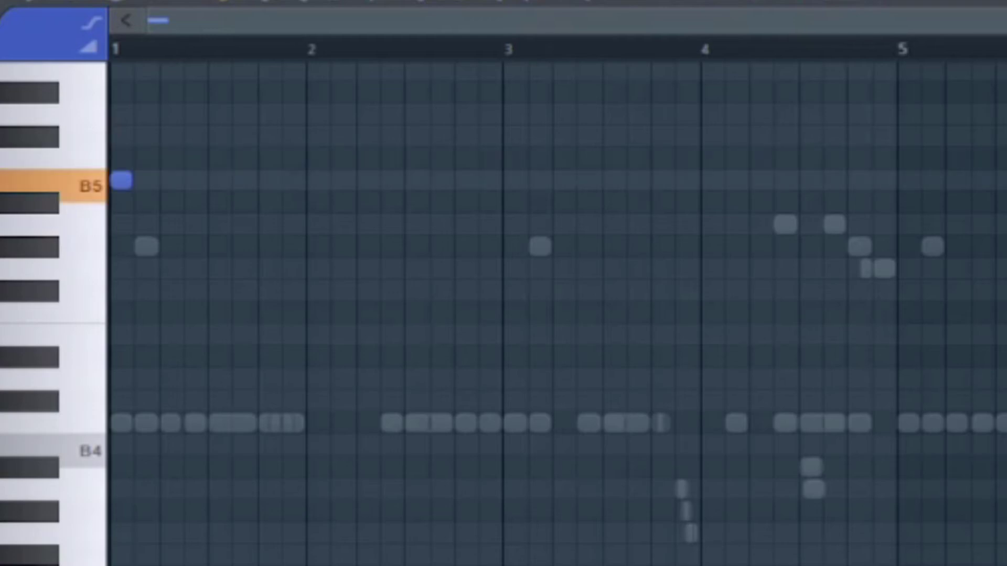
Step: Write the 808 [ spinz ] bassline in Pattern 2 with B5, A5 and G5 notes spanning eight bars
click(195, 181)
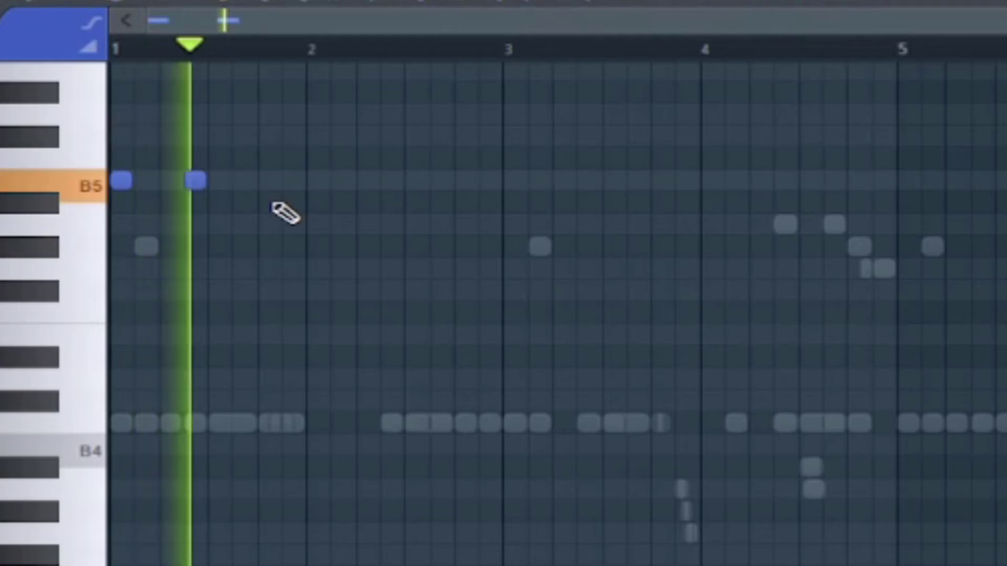
click(269, 224)
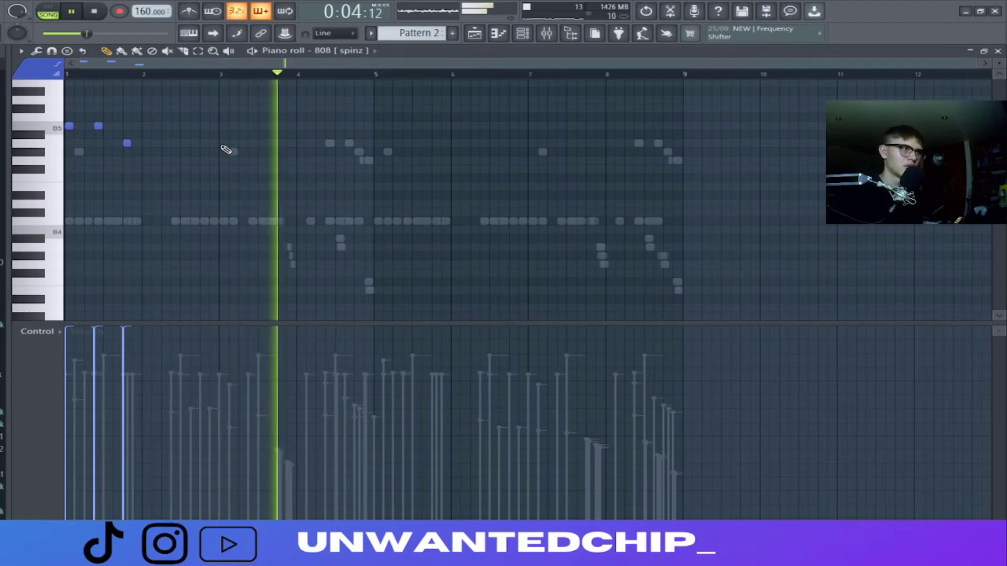
click(228, 146)
drag(231, 146, 372, 155)
key(space)
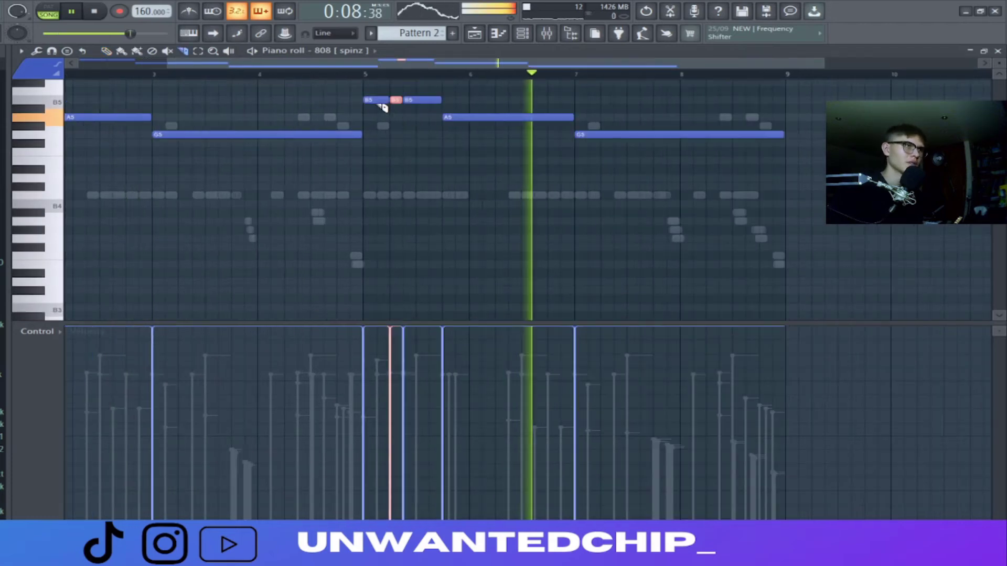
click(361, 73)
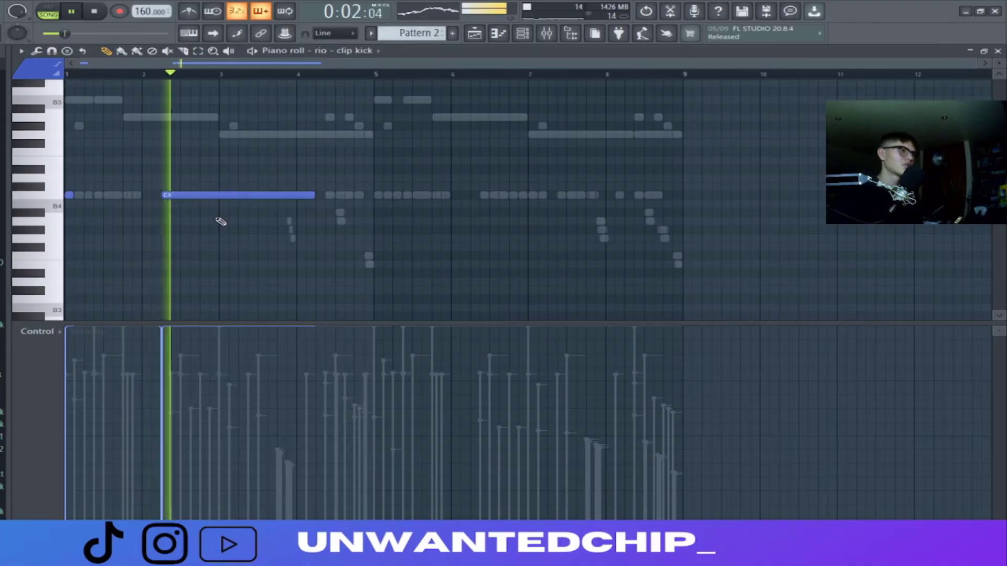
Step: Place C5 hits in the rio - clip kick channel that follow the 808 rhythm through the opening bars
key(shift+d)
click(221, 195)
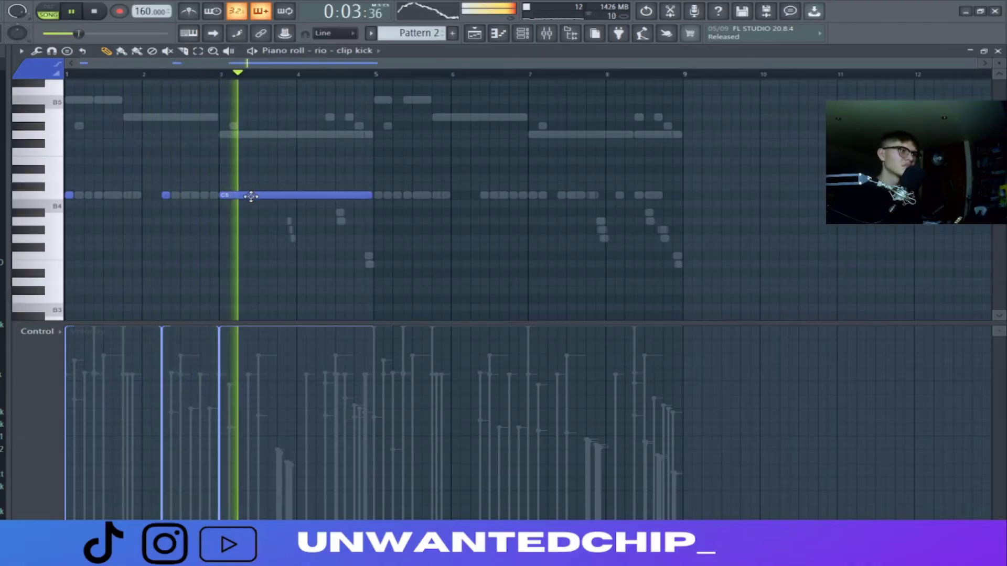
key(ctrl+z)
key(space)
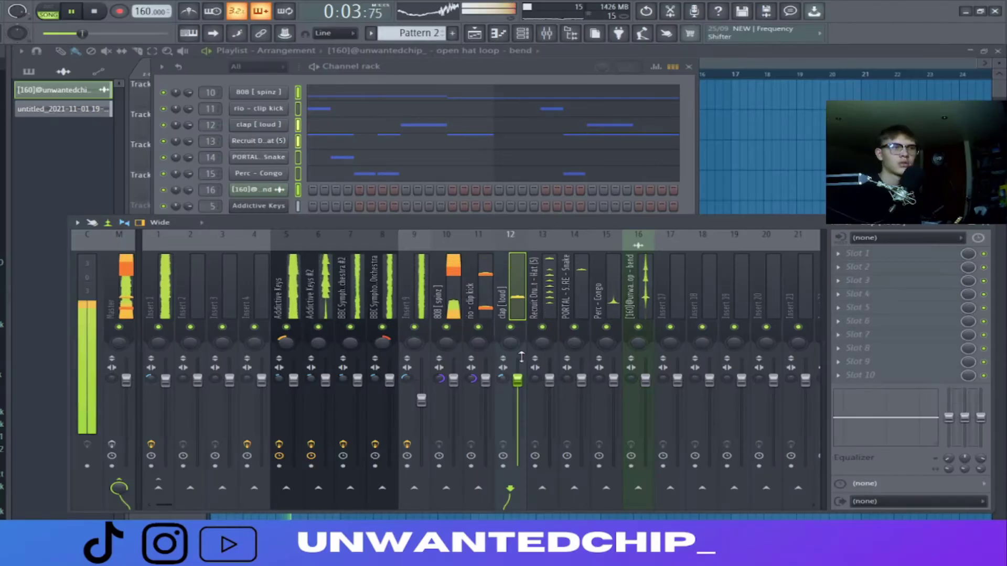
Step: Adjust stereo separation on the clap, hat, snare and open hat inserts, and pan the PORTAL snare left and open hat right
click(599, 413)
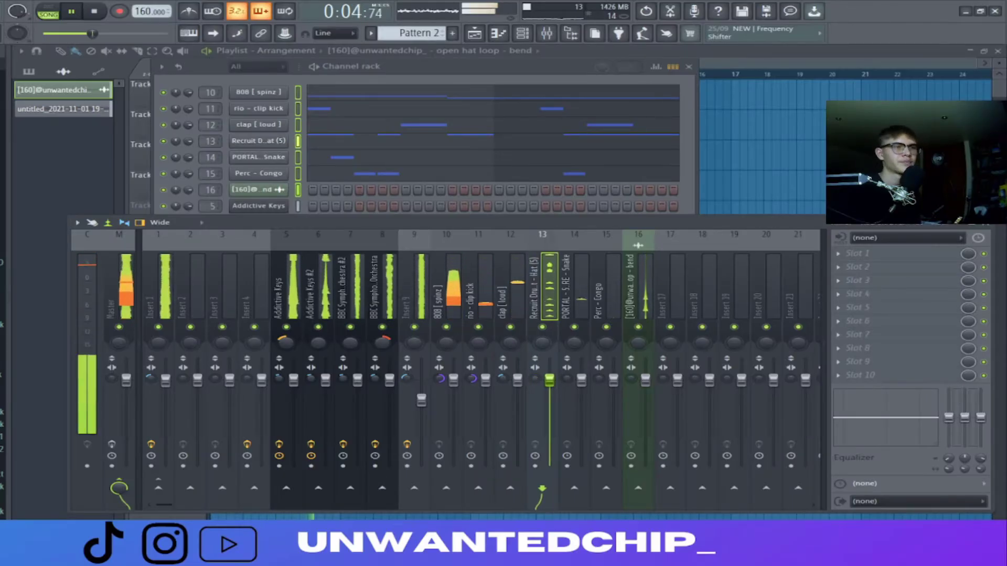
click(579, 300)
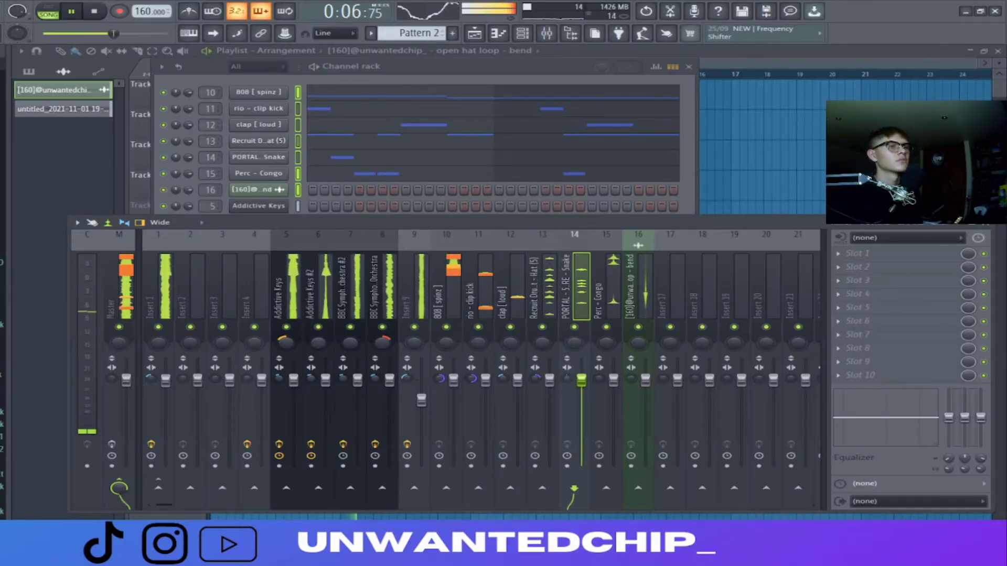
click(615, 303)
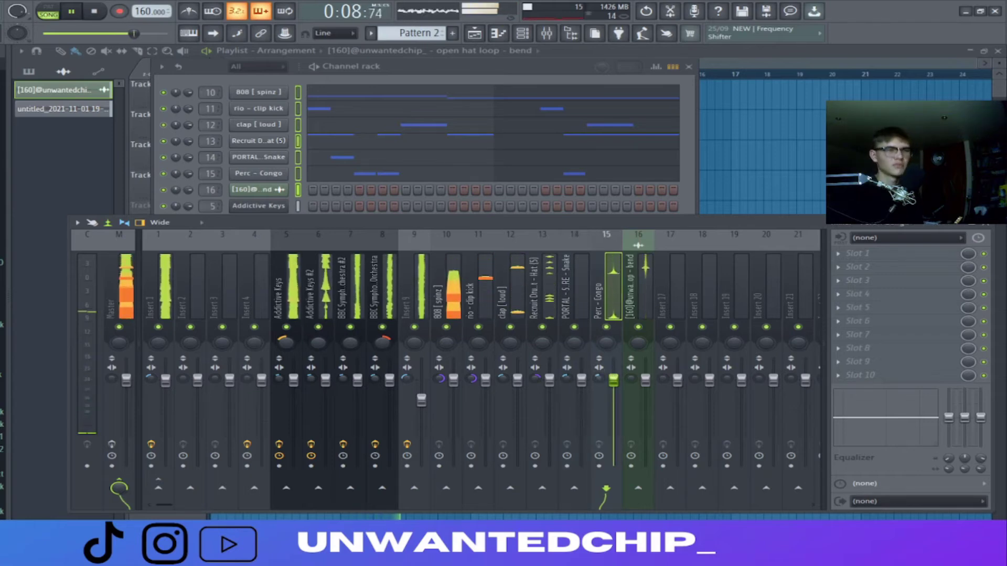
drag(632, 378, 631, 386)
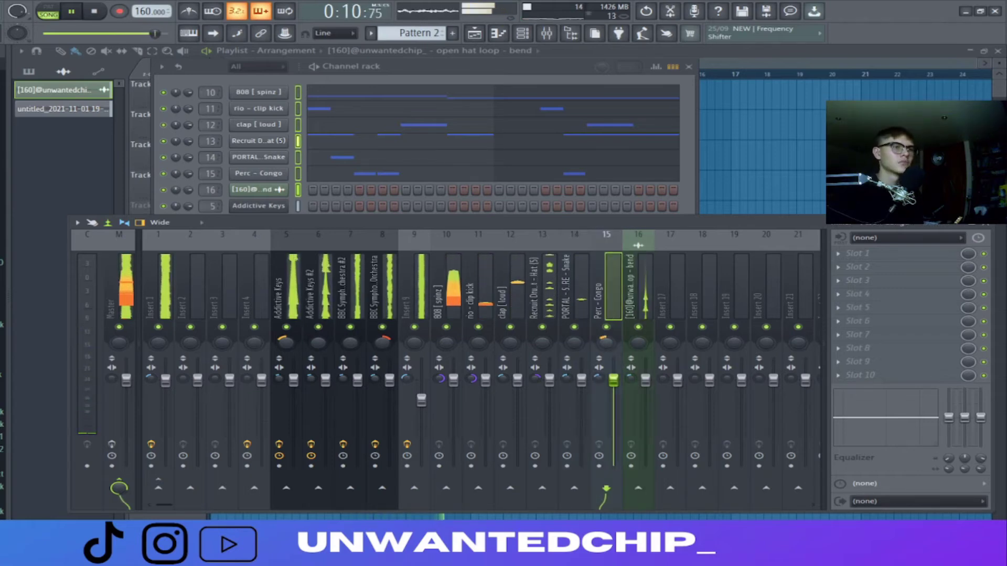
click(580, 293)
key(space)
Step: Route mixer inserts 11 to 16, from the clip kick to the open hat loop, to insert 17 only
drag(498, 296, 611, 303)
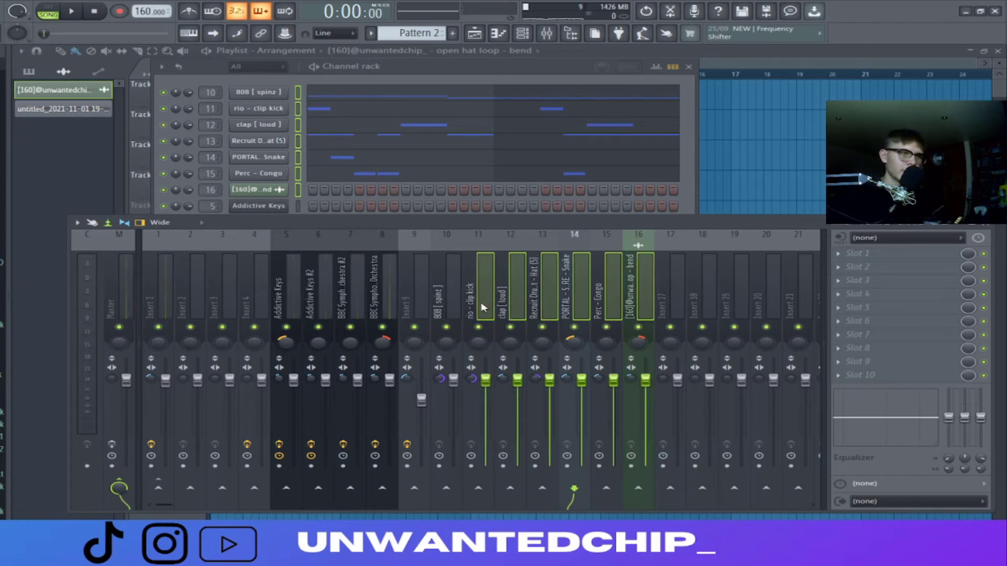
click(555, 295)
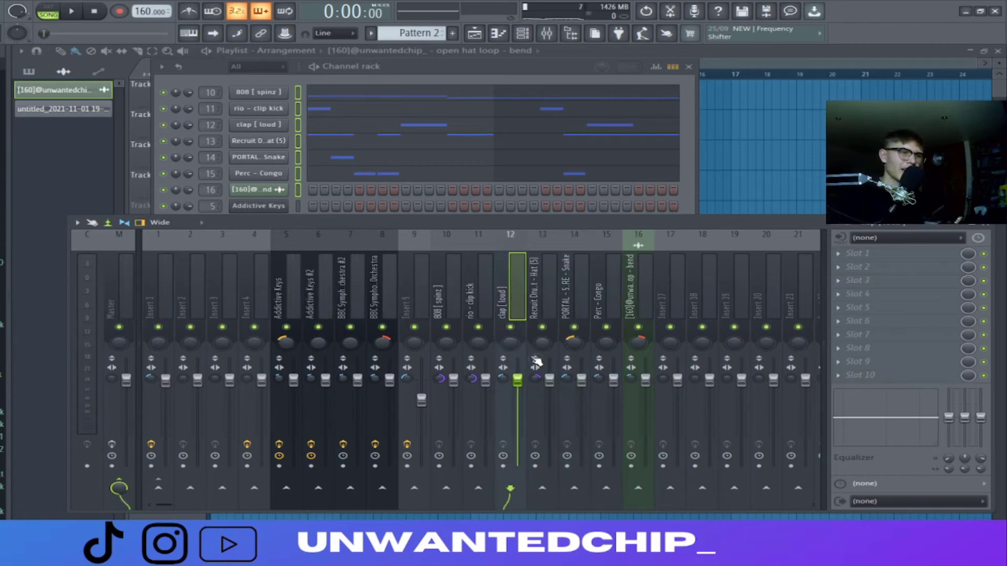
drag(502, 315, 643, 317)
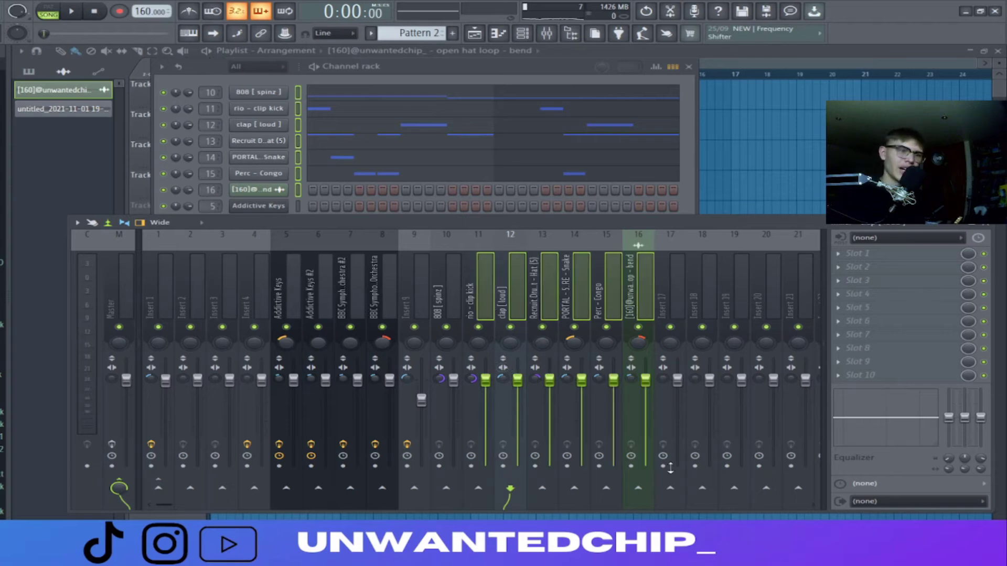
click(684, 299)
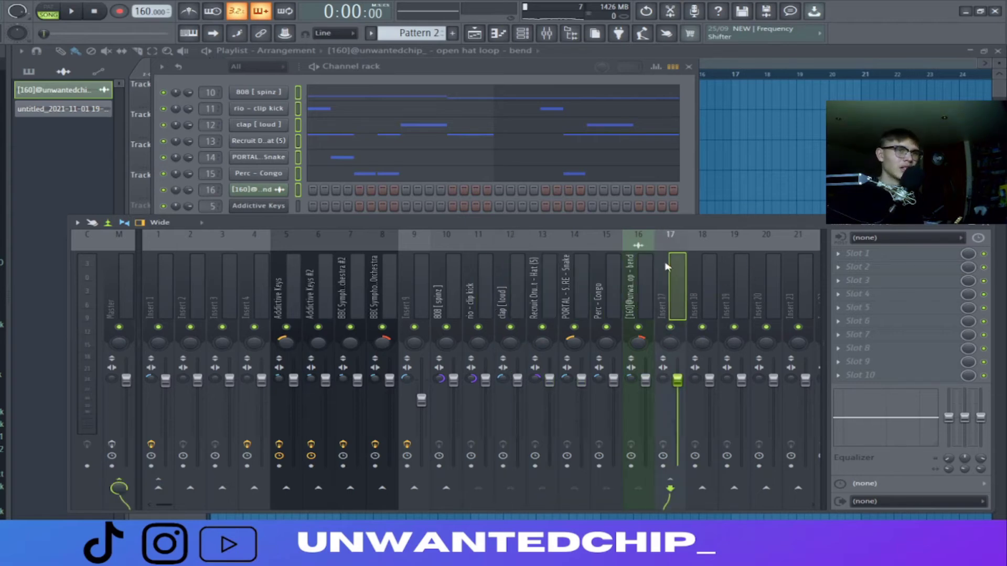
click(434, 297)
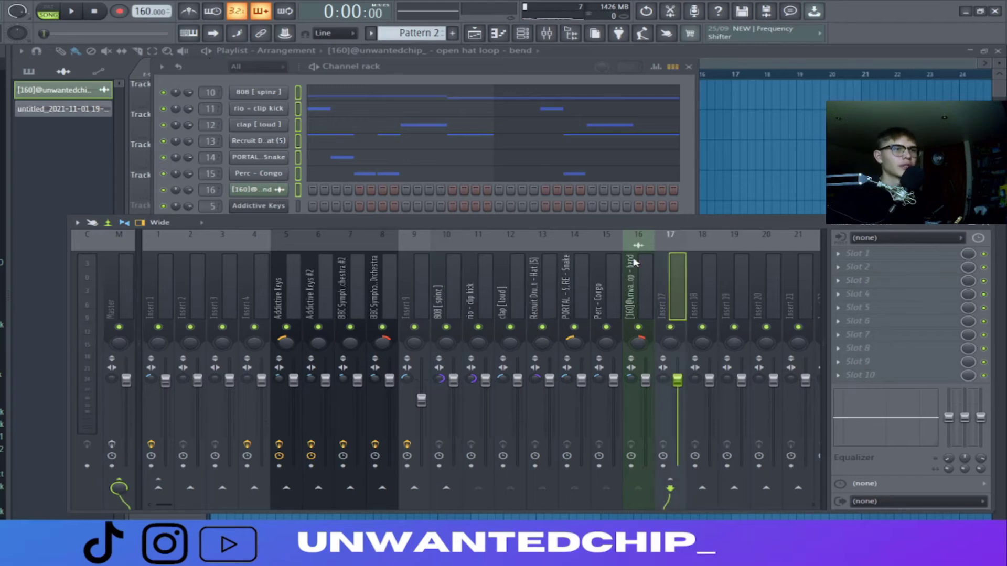
Step: Load ValhallaSpaceModulator in the first effect slot of insert 17 and replace it with ValhallaSupermassive
click(857, 253)
click(740, 403)
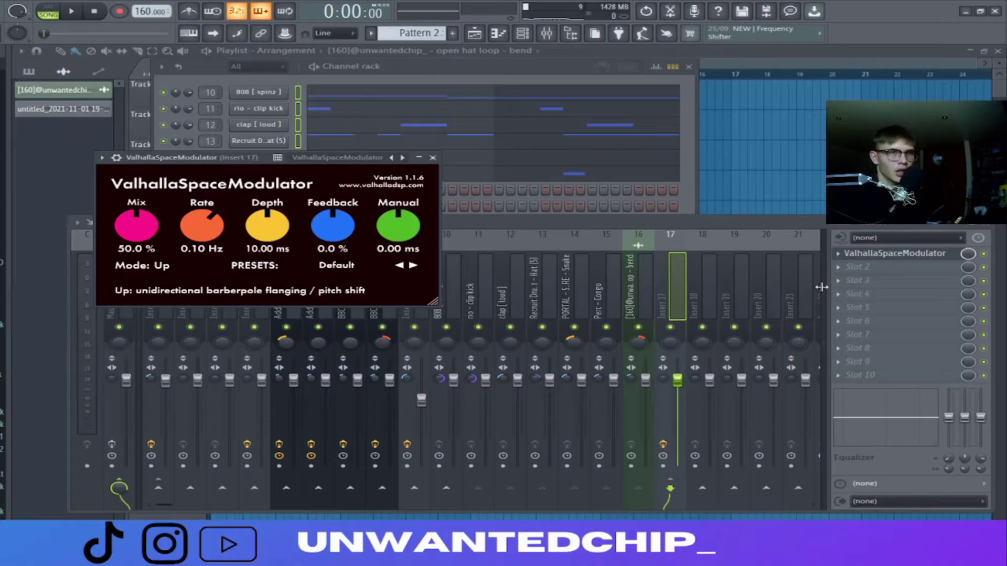
click(849, 253)
mouse_move(863, 267)
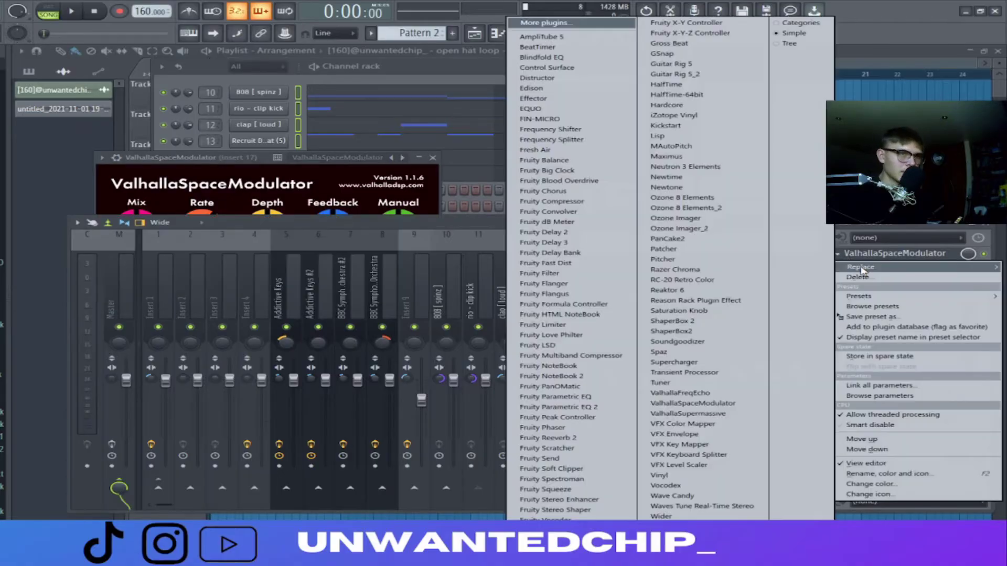
click(716, 414)
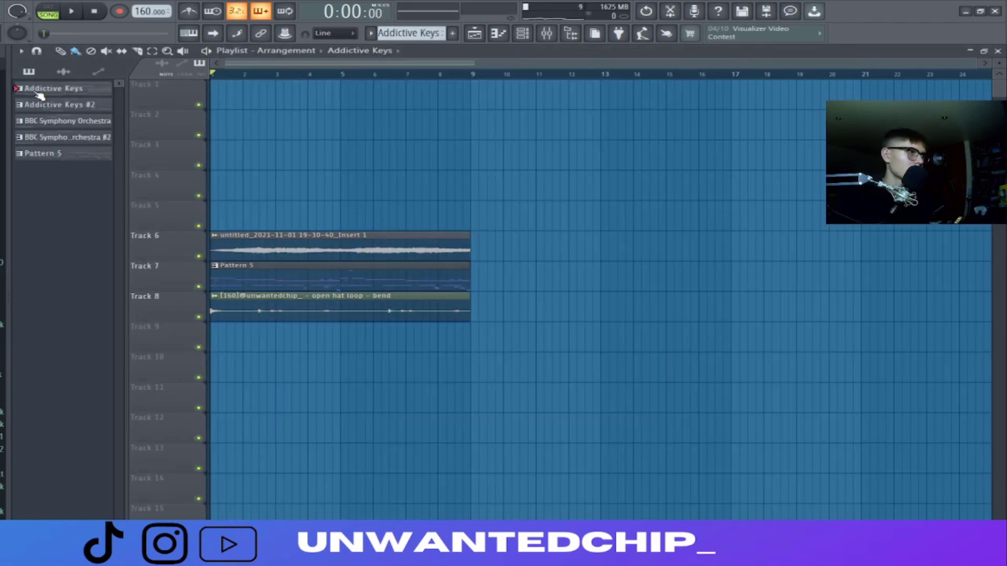
Step: Place the Addictive Keys and BBC Symphony Orchestra patterns on Tracks 1 to 4 and move the recorded clip to Track 5
drag(259, 101, 259, 102)
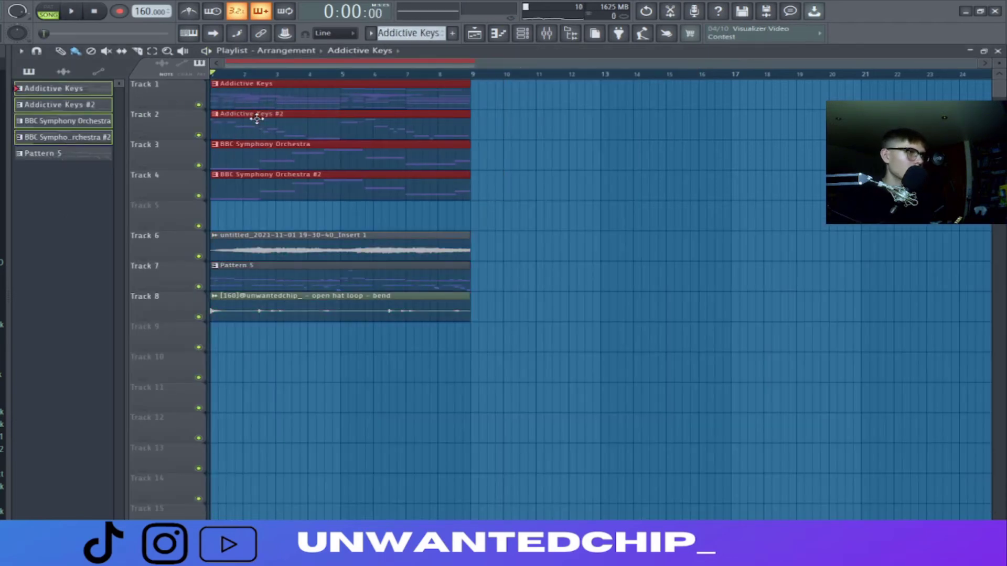
drag(346, 237, 308, 211)
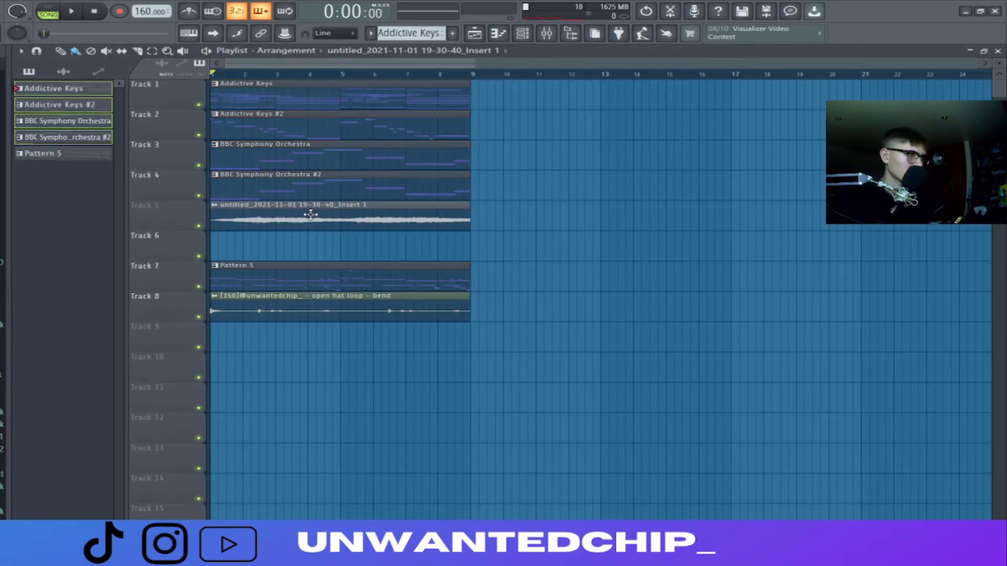
Step: Split Pattern 5 by channel and repeat the drum clips on Tracks 6 to 12 four times from bar 9 to bar 41
click(28, 72)
right_click(53, 154)
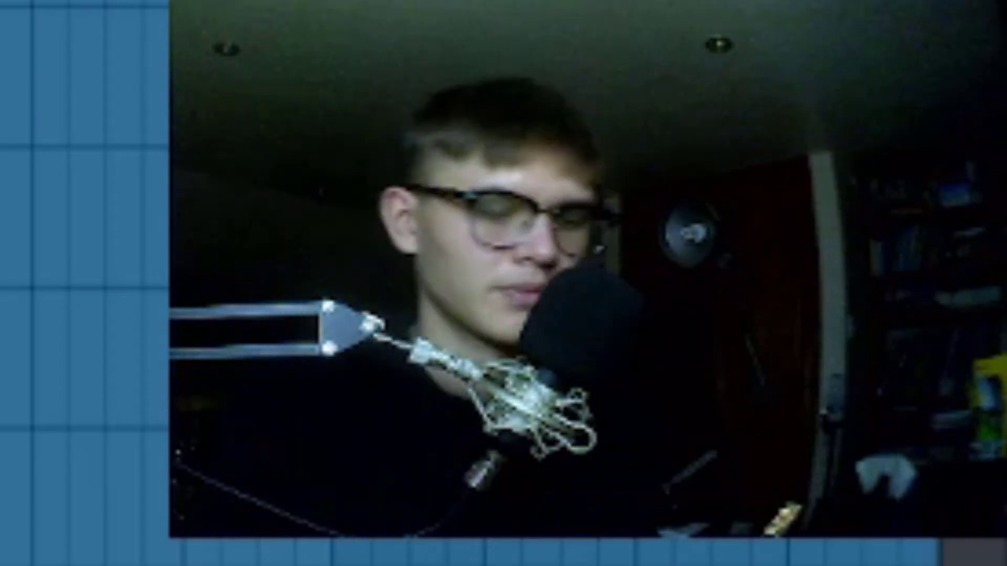
key(ctrl+b)
key(ctrl+b)
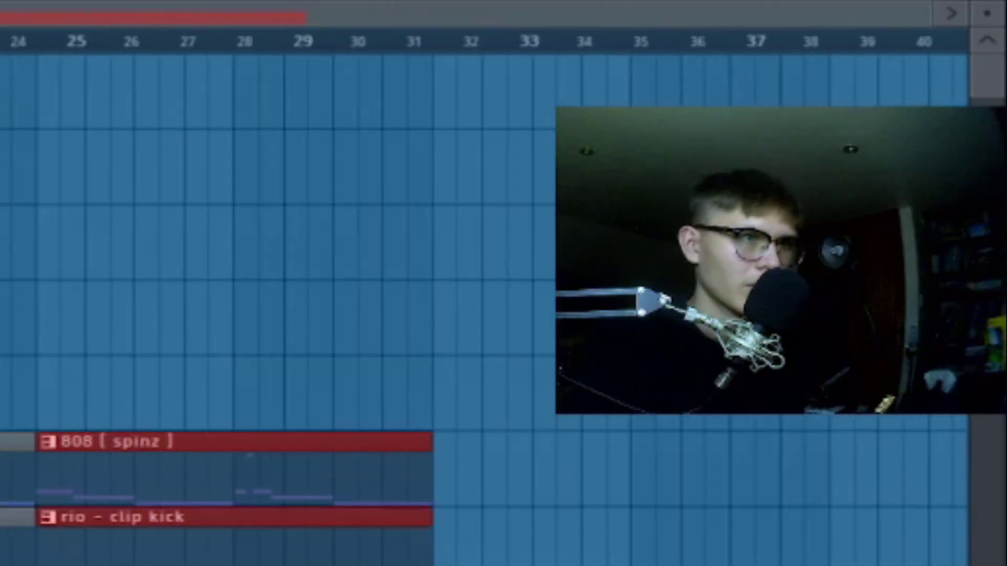
drag(64, 358, 340, 565)
key(ctrl+b)
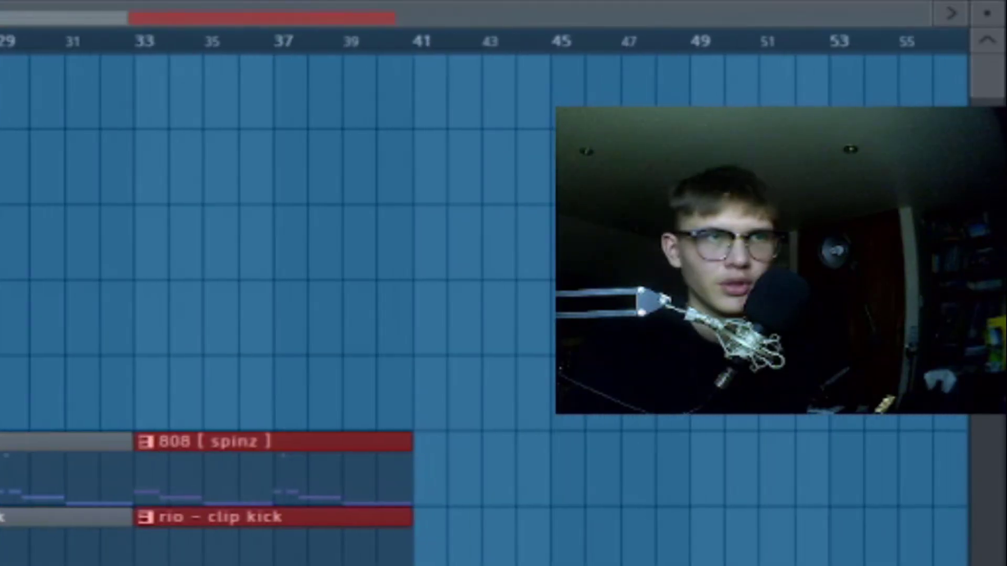
key(ctrl+d)
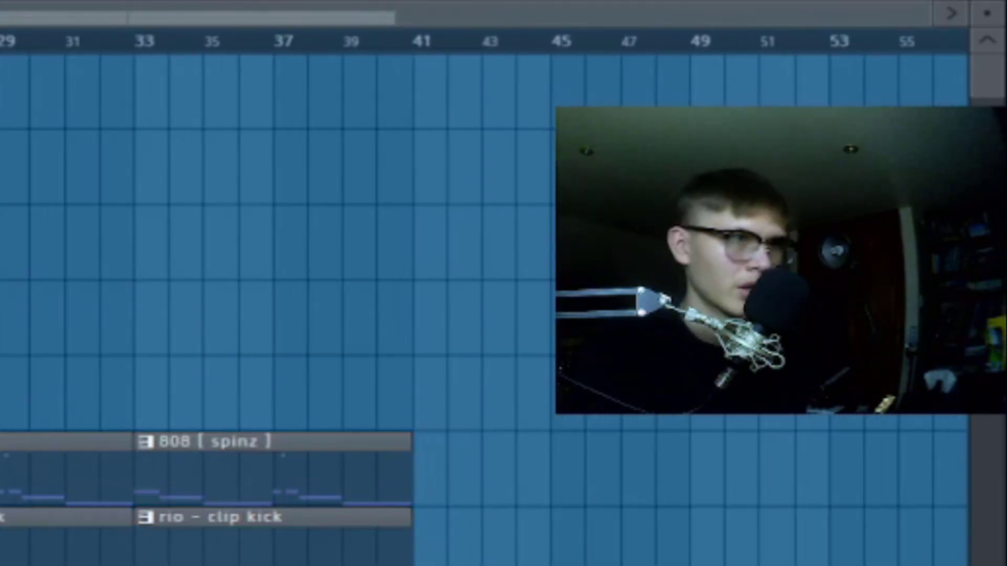
scroll(315, 314, down, 1)
scroll(314, 314, up, 1)
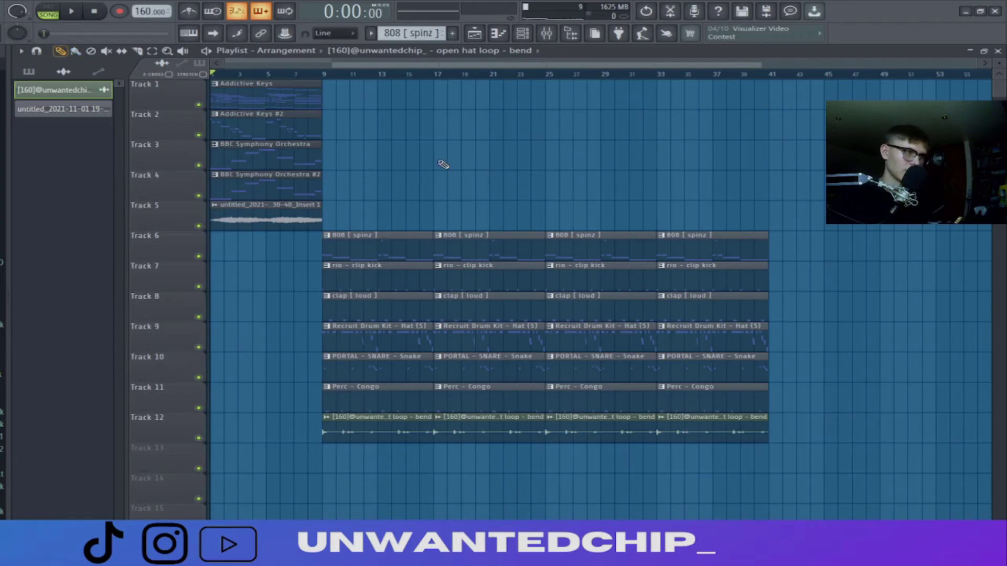
Step: Select the melody clips on Tracks 1 to 5 and duplicate them four times up to bar 41
drag(284, 83, 296, 234)
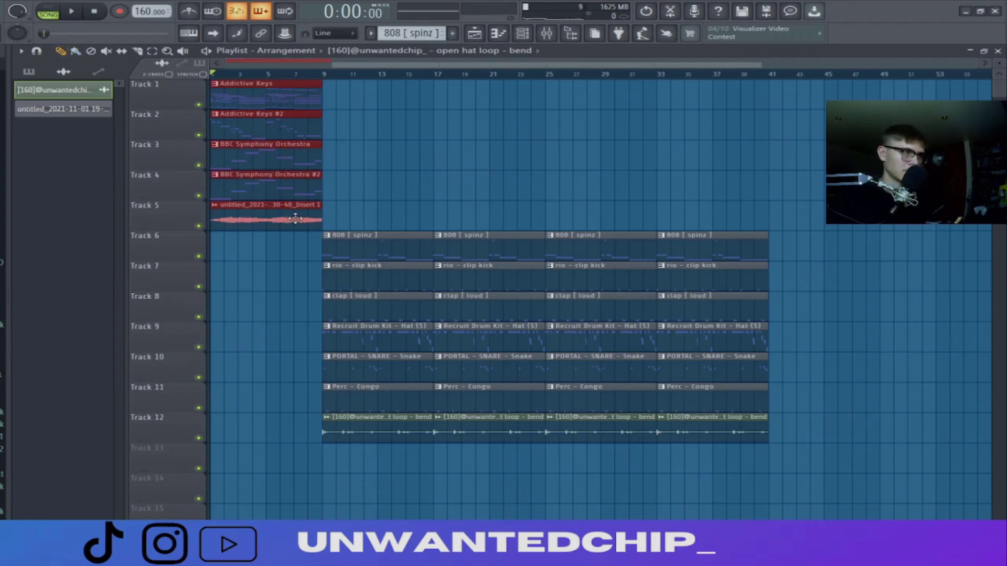
key(ctrl+b)
key(ctrl+b)
key(ctrl+b)
key(ctrl+b)
key(ctrl+d)
key(c)
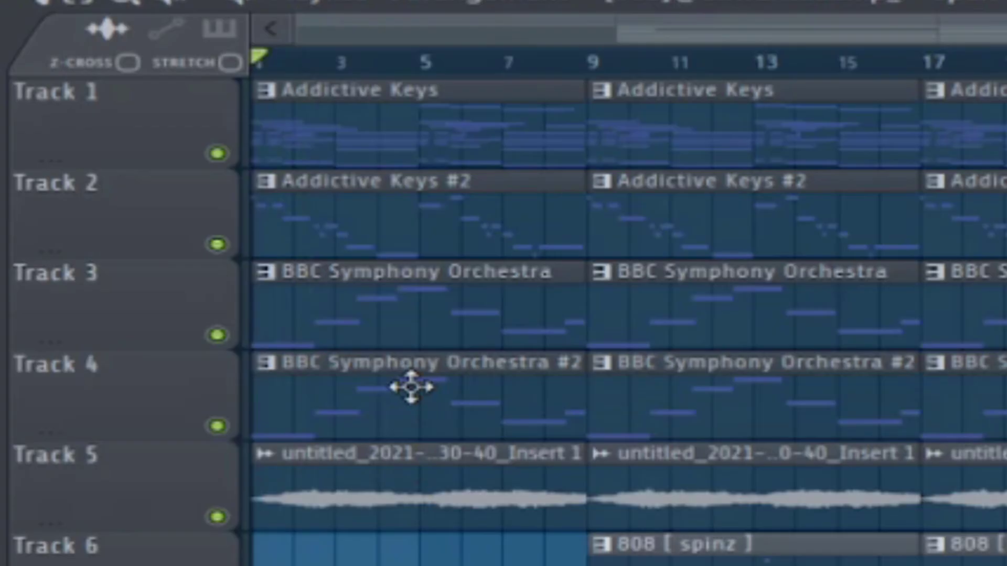
Step: Delete the Tracks 2 to 4 clips from bars 1 to 9 and cut the first rio - clip kick clip to about one bar
right_click(268, 128)
right_click(270, 158)
right_click(278, 186)
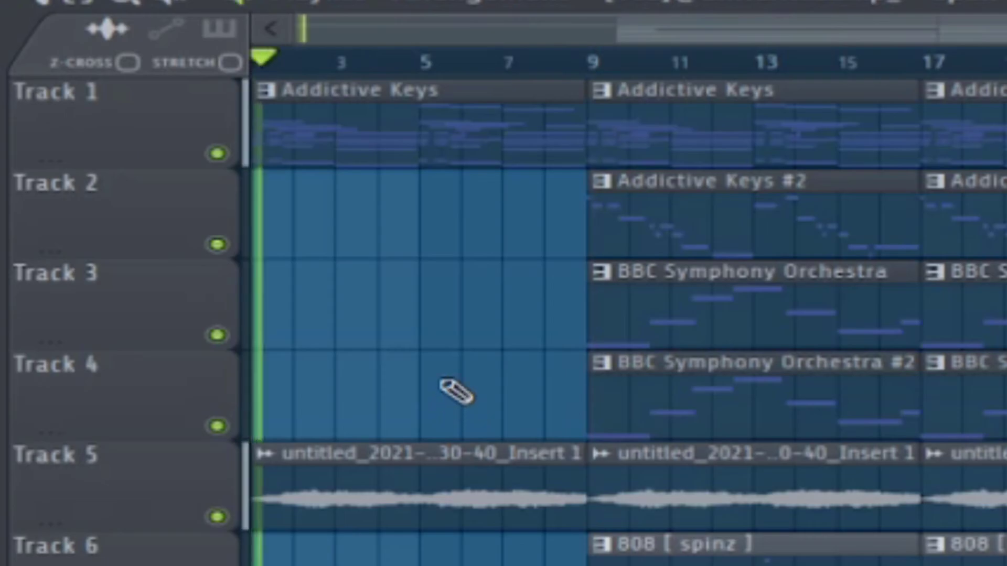
key(space)
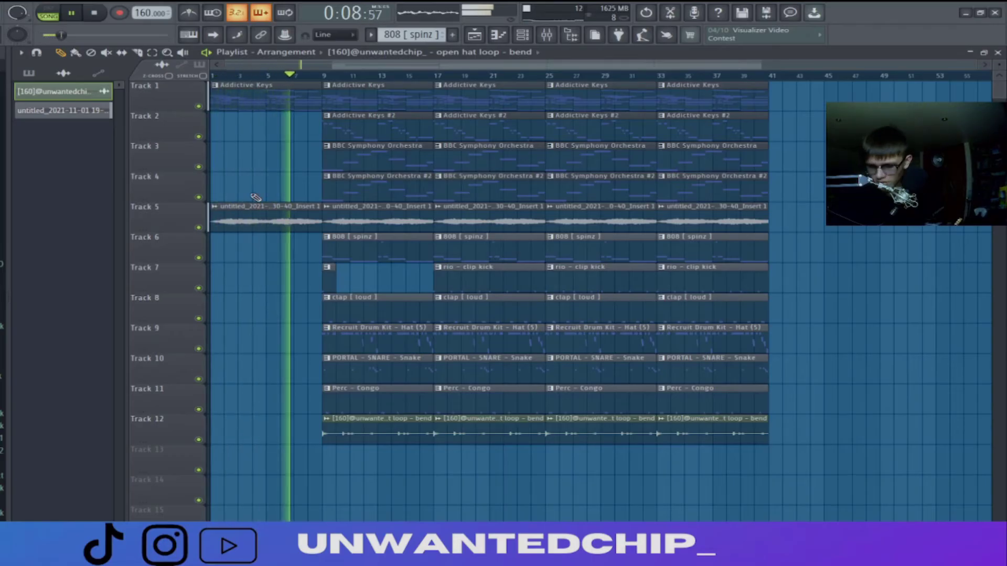
Step: Delete the recorded clip at bar 17, the Tracks 2 to 5 clips at bar 25, and the BBC Symphony Orchestra clips at bar 33
right_click(461, 225)
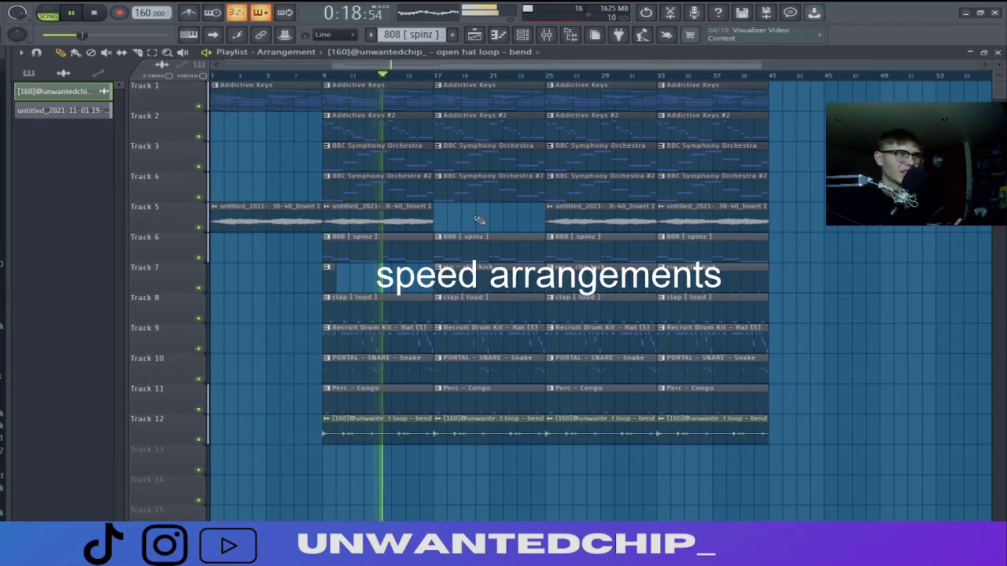
right_click(606, 124)
right_click(603, 158)
right_click(603, 186)
right_click(602, 218)
right_click(692, 163)
Step: Slice the 808 [ spinz ] clip between bars 25 and 33 and delete its pieces, keeping the short opening fragment
scroll(599, 202, up, 5)
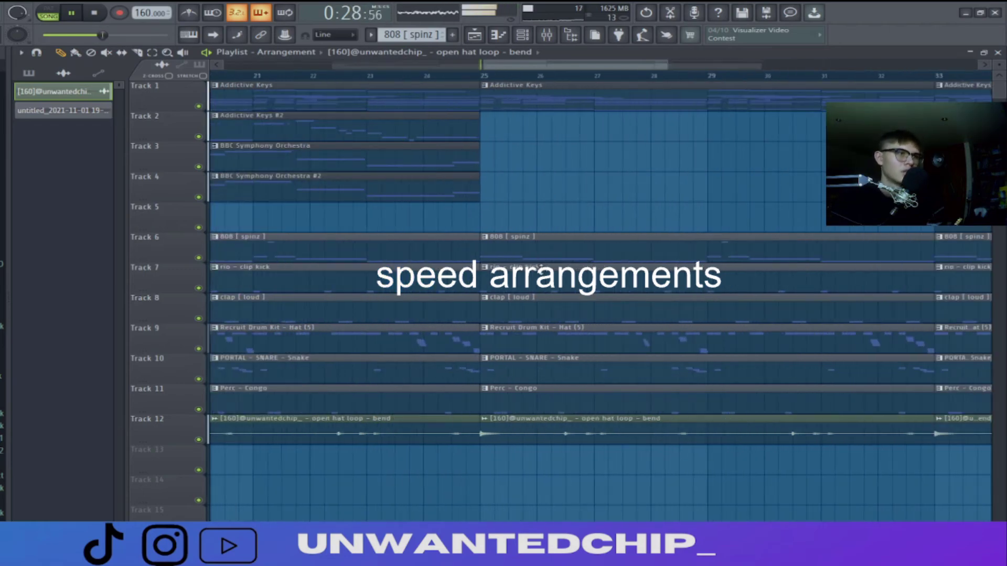
key(space)
right_click(604, 255)
key(p)
right_click(778, 251)
scroll(778, 250, down, 4)
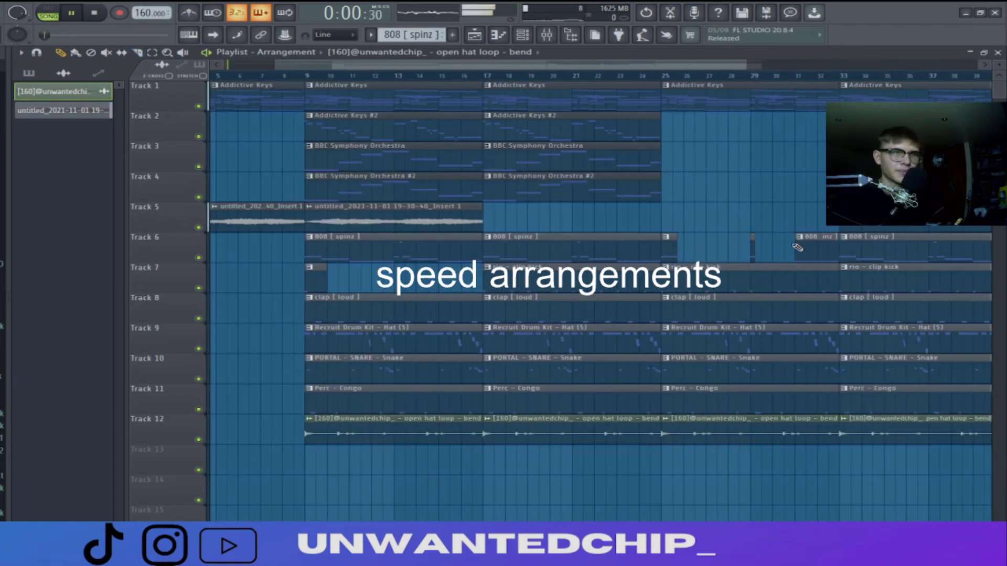
right_click(802, 247)
key(space)
click(632, 76)
Step: Delete the open hat loop at bar 17 and trim that section's 808, kick, hat, snare and Perc - Congo clips to end at bar 24
right_click(608, 431)
scroll(617, 378, up, 2)
drag(622, 338, 588, 337)
scroll(586, 338, down, 3)
ctrl+click(827, 493)
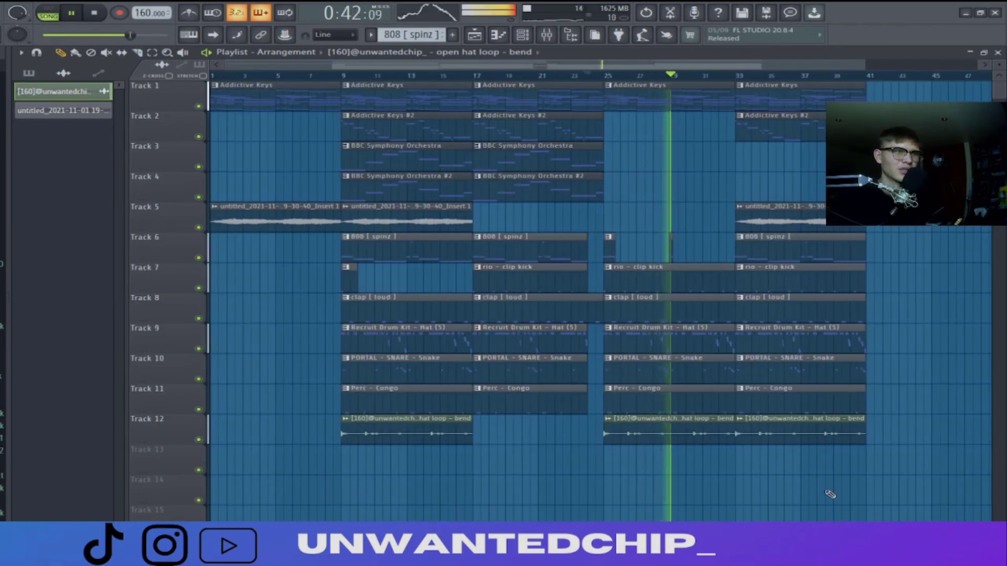
Step: Delete the kick, hat, snare, Perc - Congo and open hat clips from bars 33 to 41 and the leftover 808 sliver at bar 29
scroll(826, 488, up, 2)
right_click(583, 248)
right_click(769, 279)
right_click(776, 340)
scroll(807, 272, down, 3)
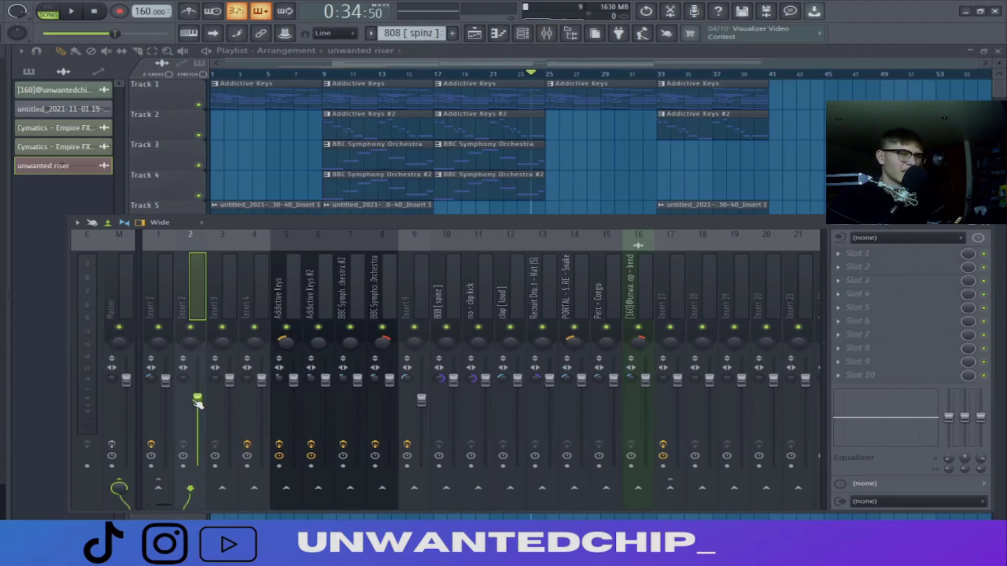
Step: Copy the unwanted riser clip on Track 14 to bars 24 and 32, ahead of the section changes
key(F9)
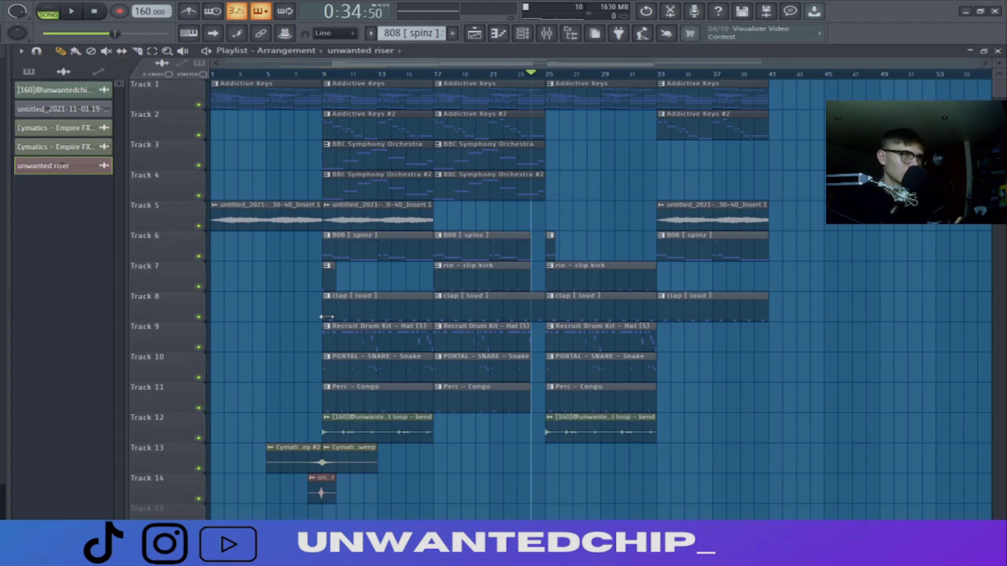
drag(396, 485, 545, 480)
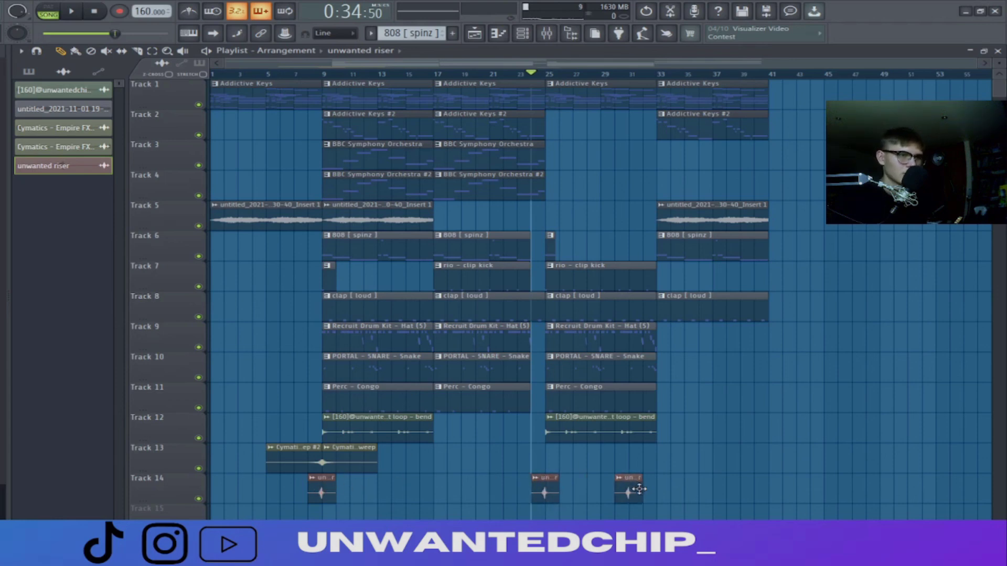
drag(638, 488, 667, 489)
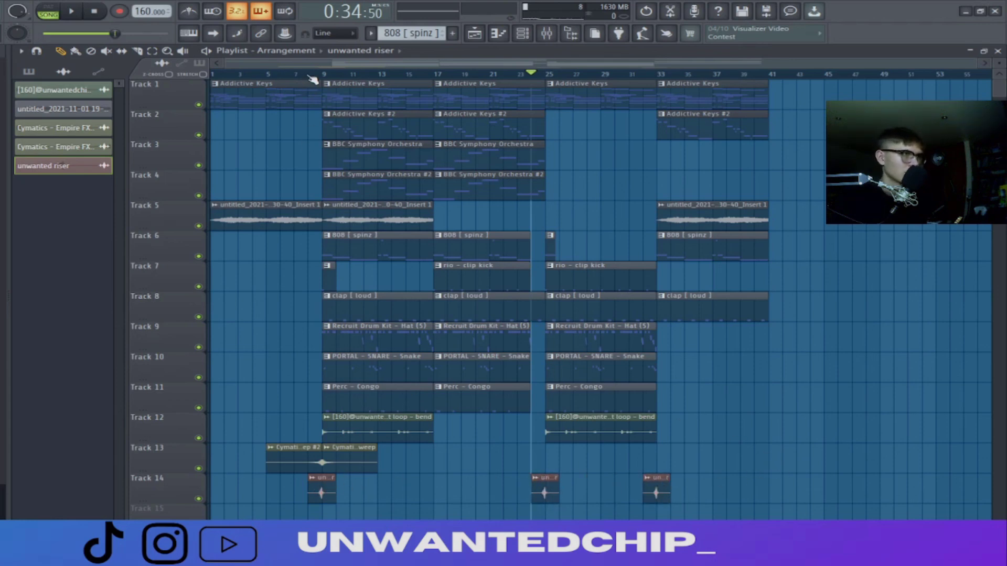